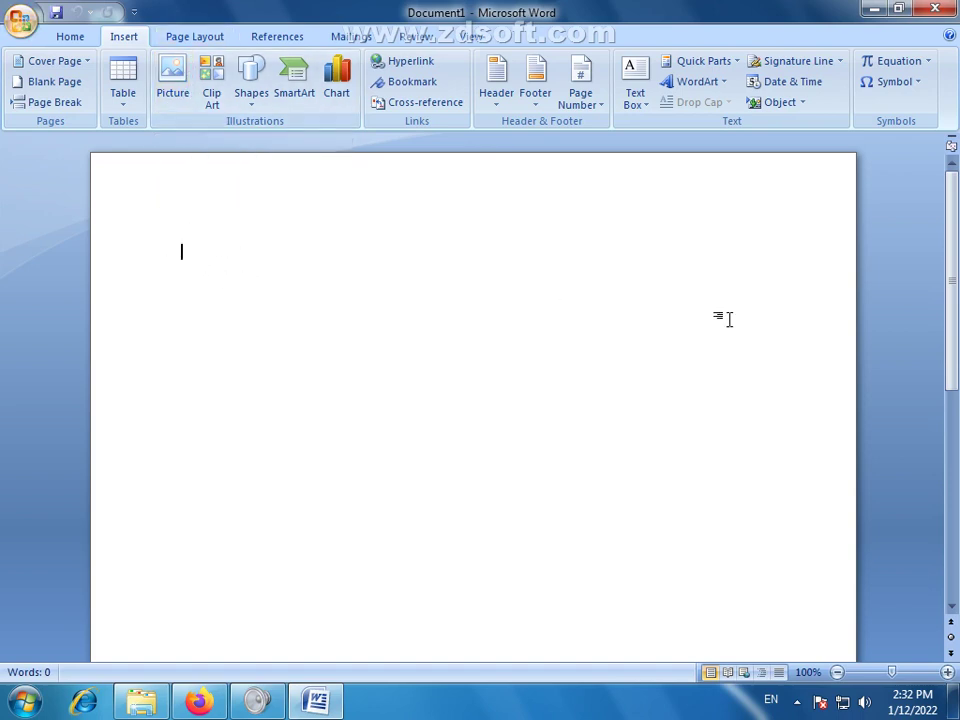
Insert the Penguins picture from the Sample Pictures folder into the blank document
left_click(72, 38)
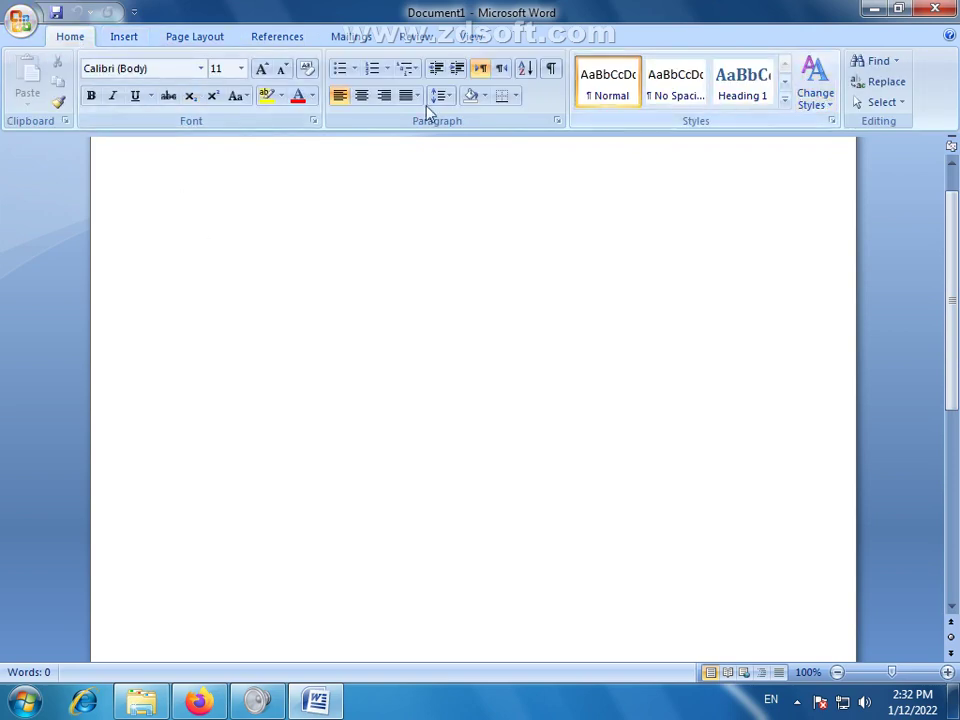
left_click(127, 40)
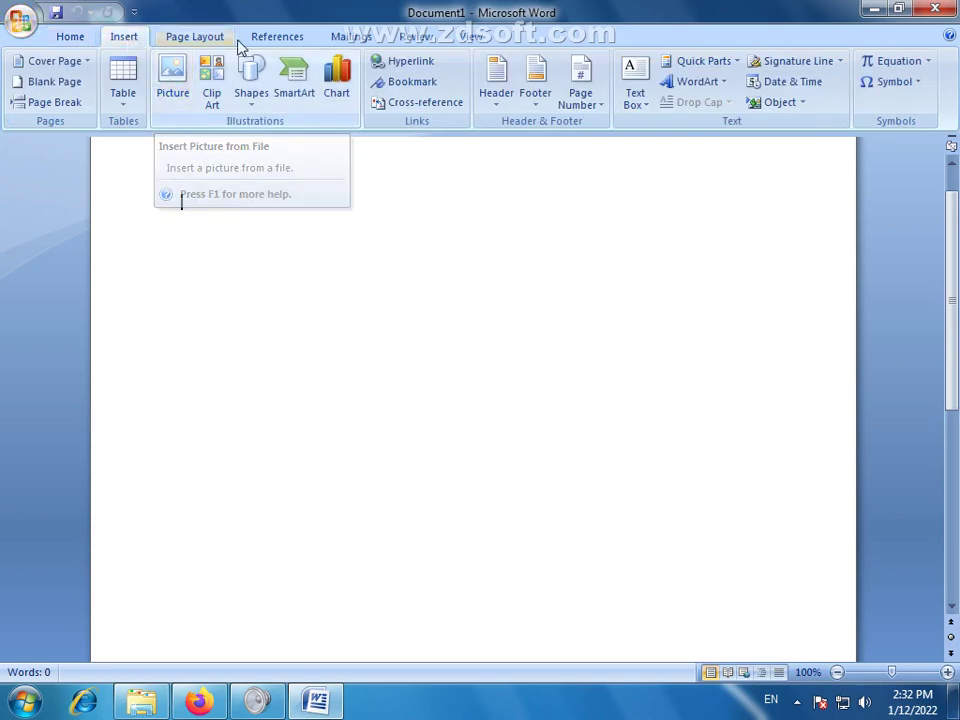
left_click(183, 80)
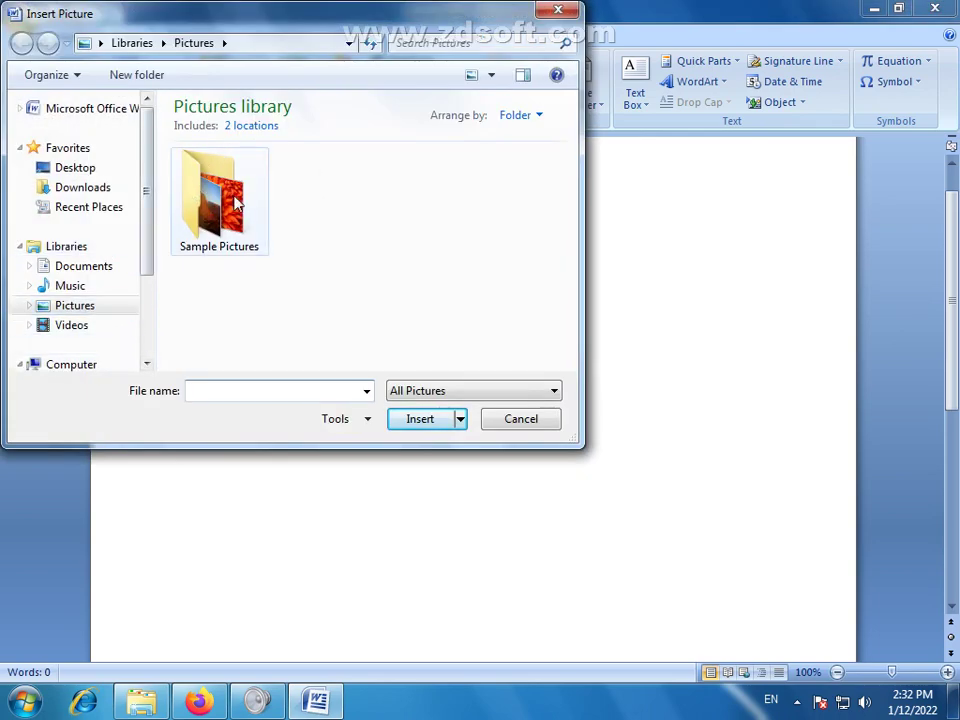
double_click(224, 208)
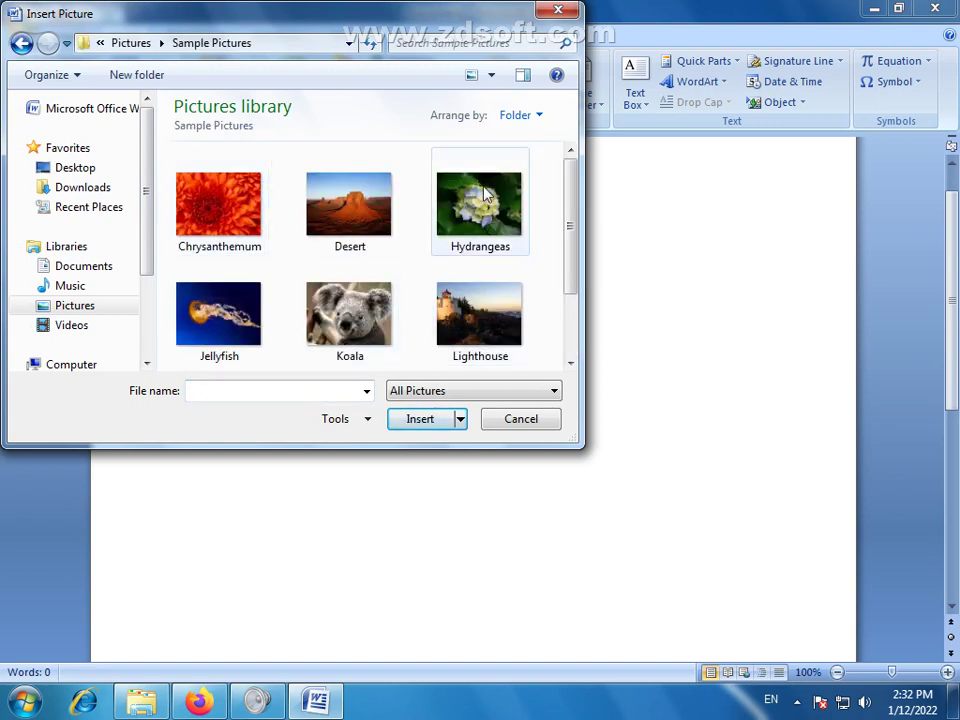
left_click_drag(574, 214, 572, 283)
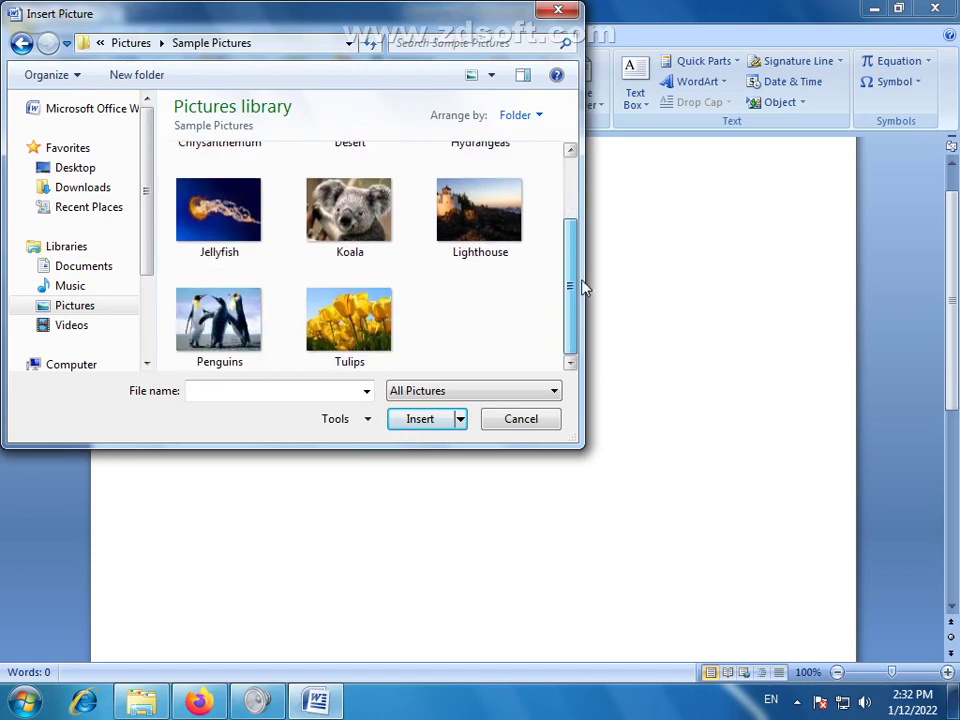
left_click(218, 318)
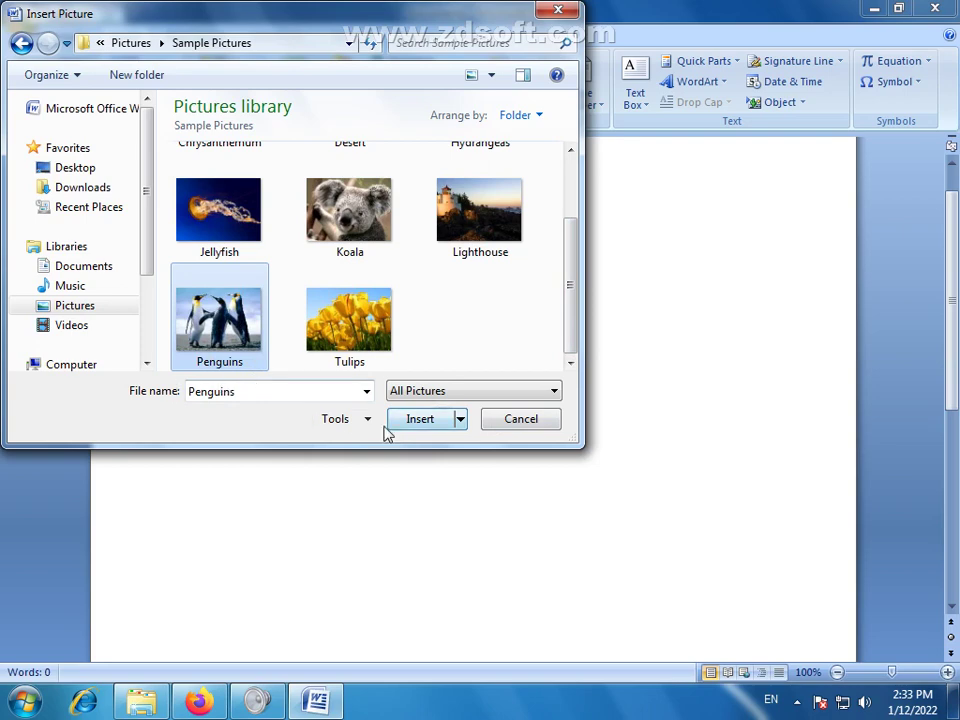
left_click(421, 419)
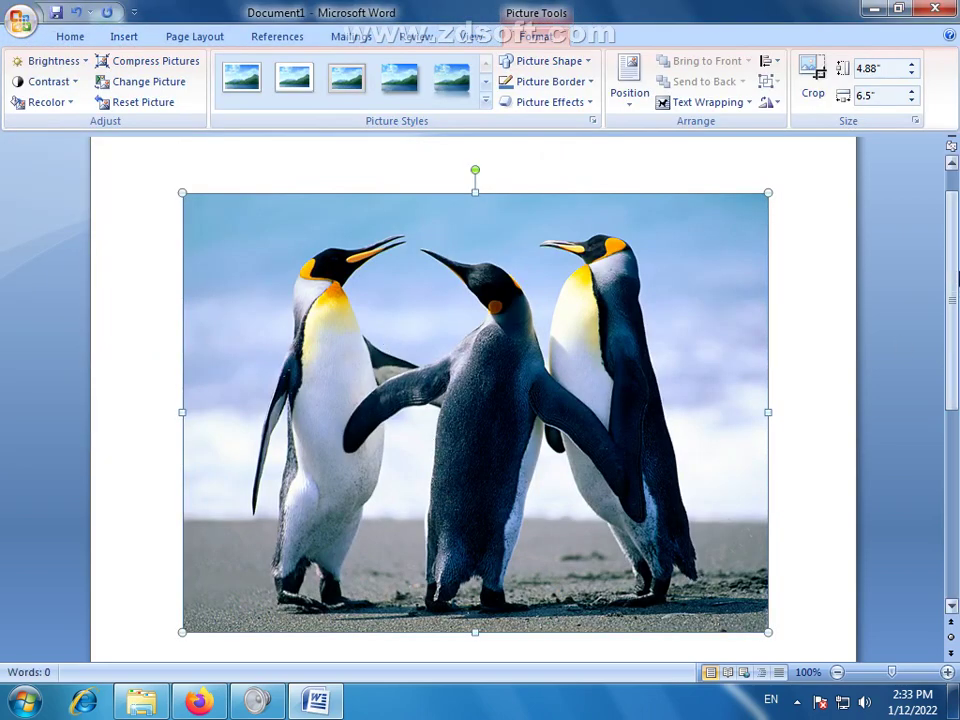
left_click_drag(957, 263, 957, 271)
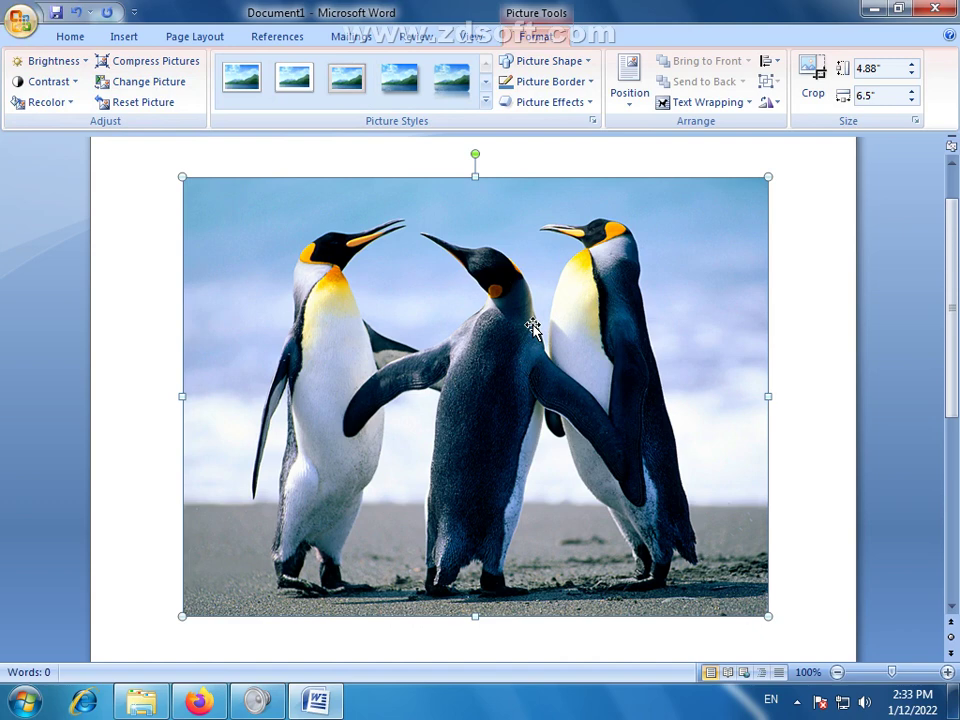
left_click(799, 702)
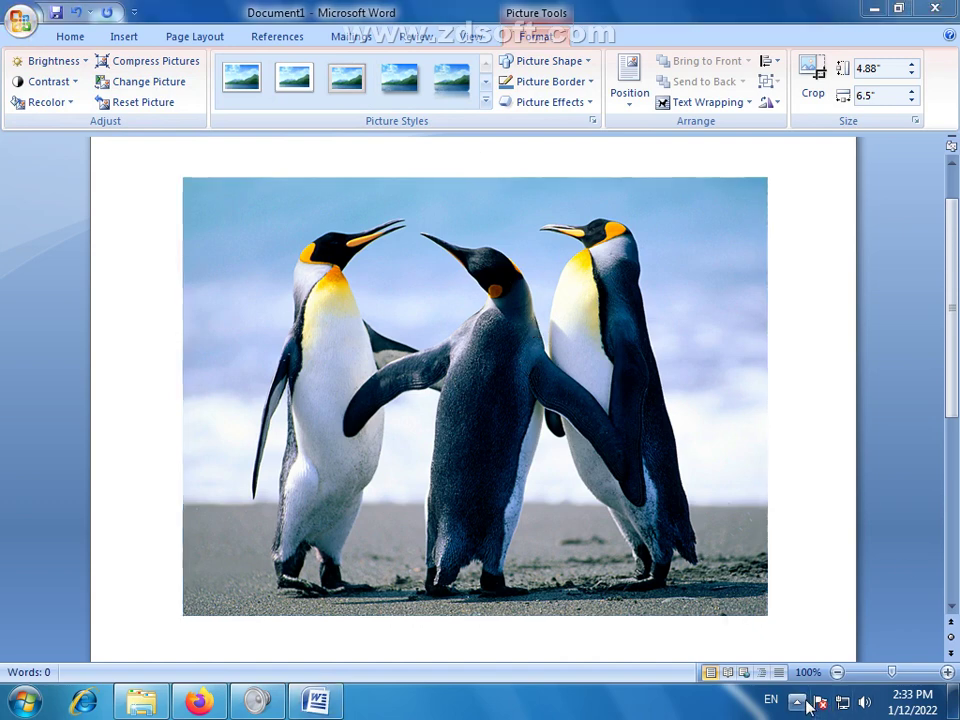
left_click(816, 463)
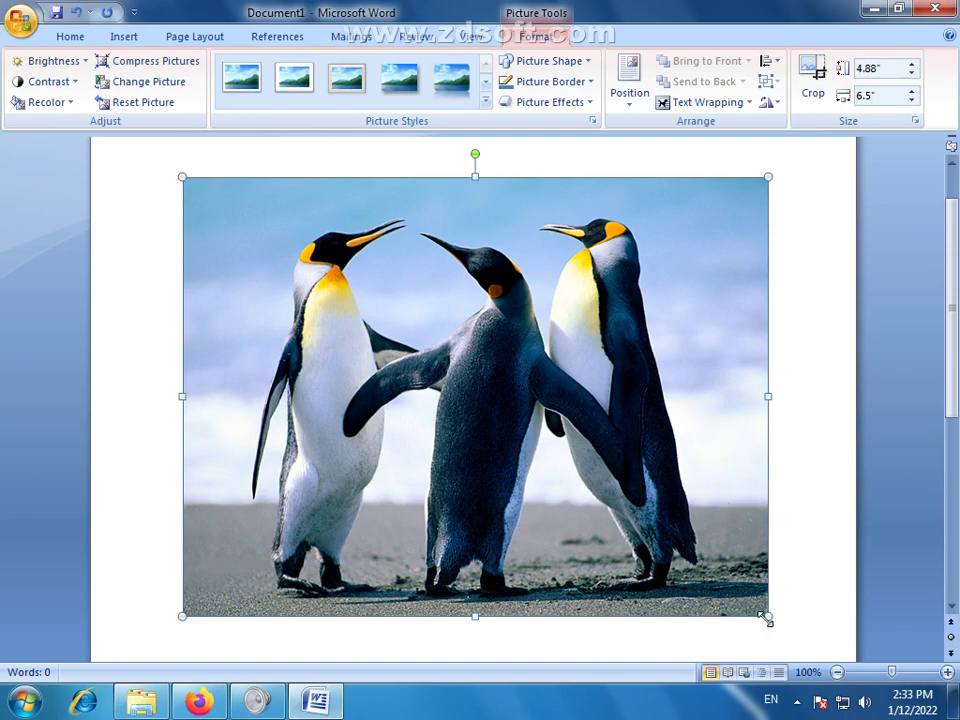
Resize the penguin picture freehand, changing overall size, width and height, to about 4.43" high by 5.79" wide
left_click_drag(765, 619, 703, 632)
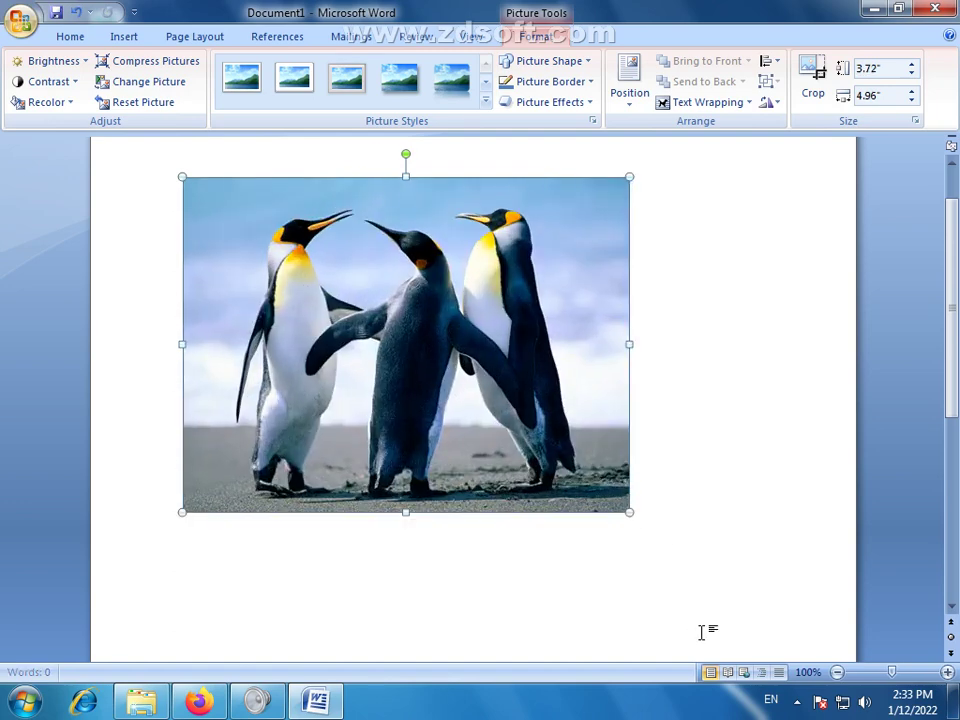
left_click_drag(628, 514, 715, 581)
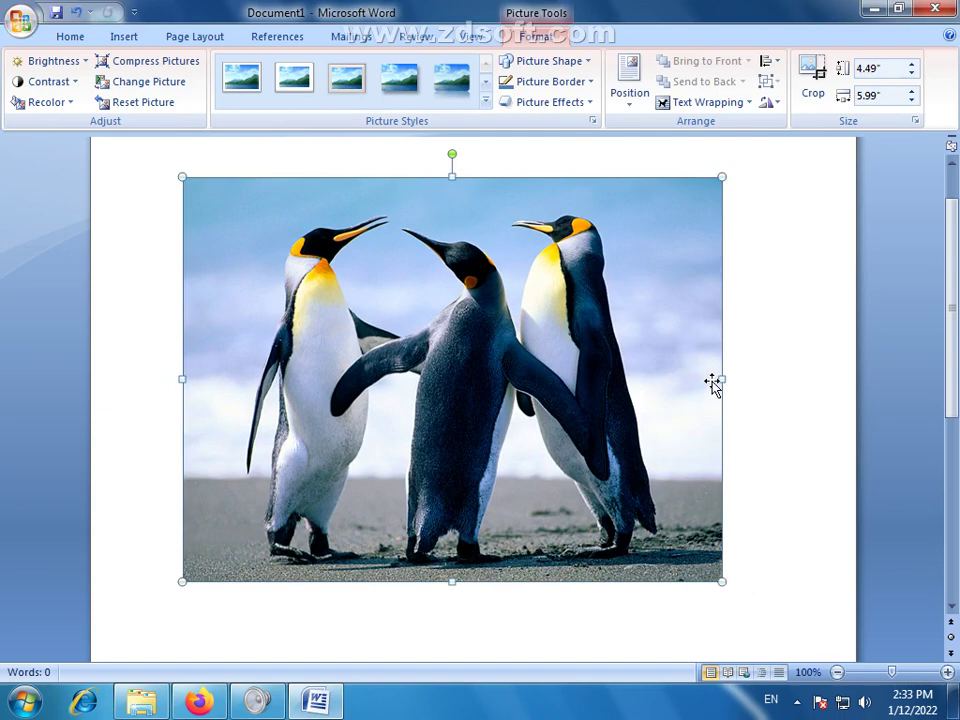
left_click_drag(720, 378, 593, 378)
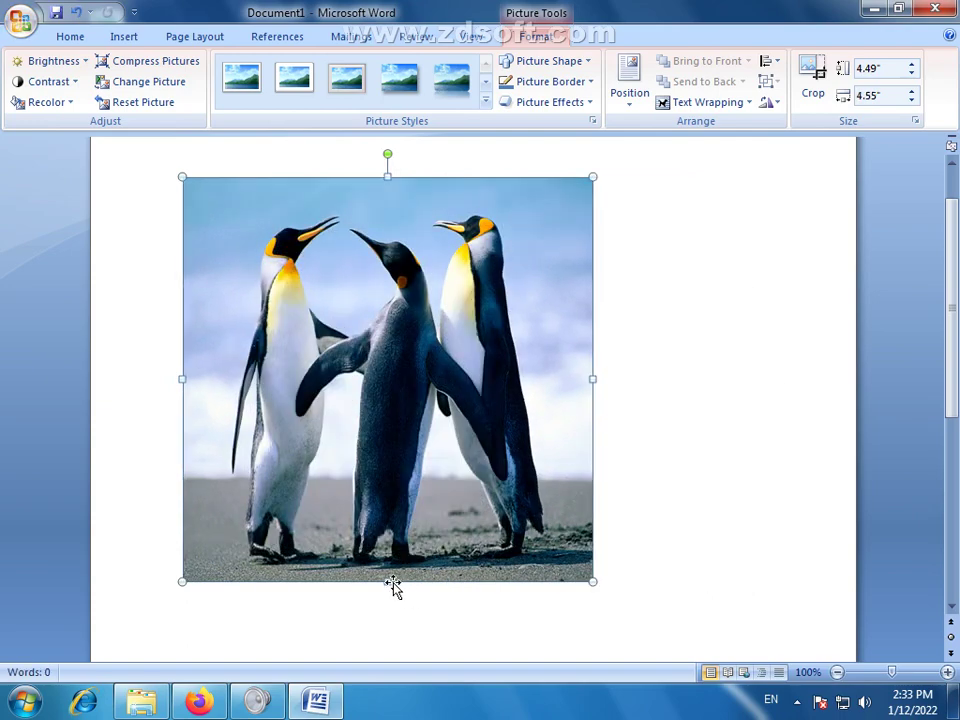
left_click_drag(388, 580, 401, 491)
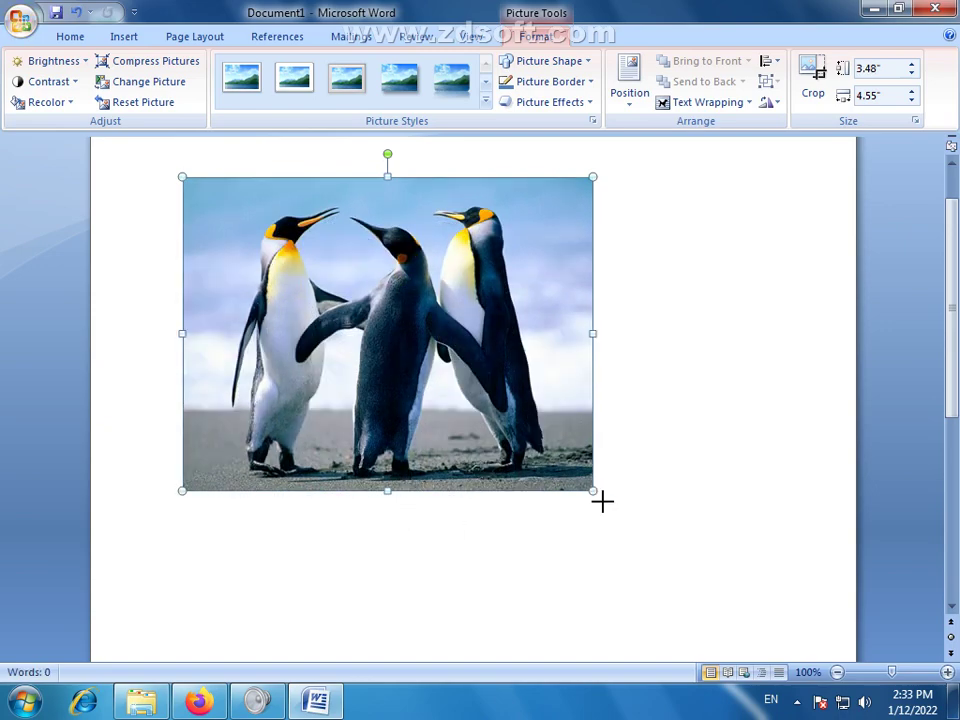
left_click_drag(602, 501, 708, 582)
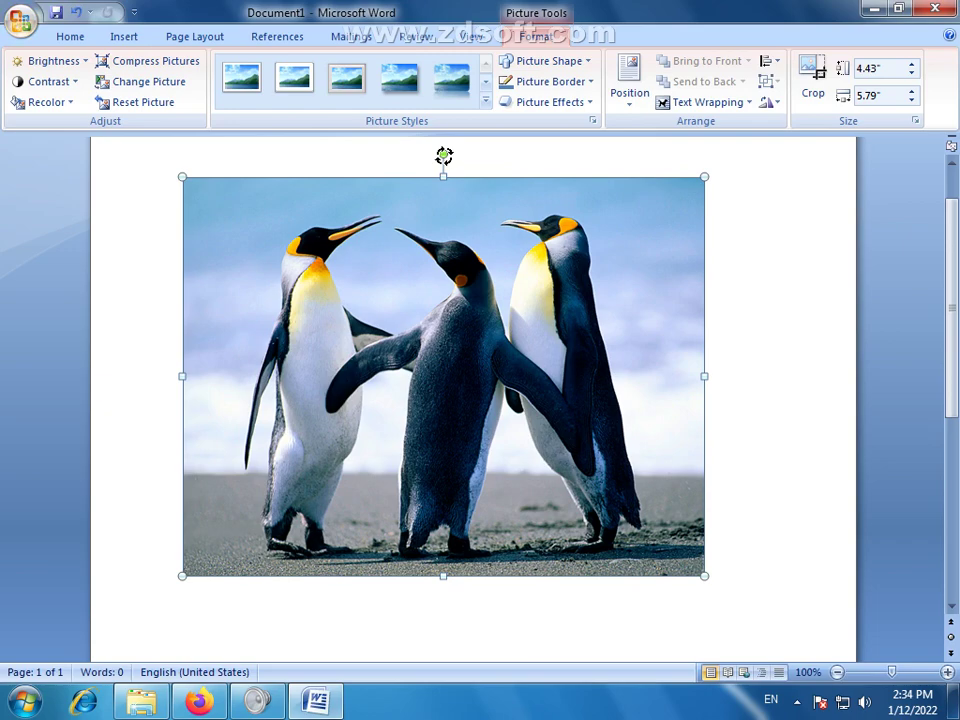
Rotate the penguin picture slightly counter-clockwise and undo the rotation
mouse_move(429, 156)
left_mouse_down()
mouse_move(406, 163)
mouse_move(469, 167)
mouse_move(424, 170)
left_mouse_up()
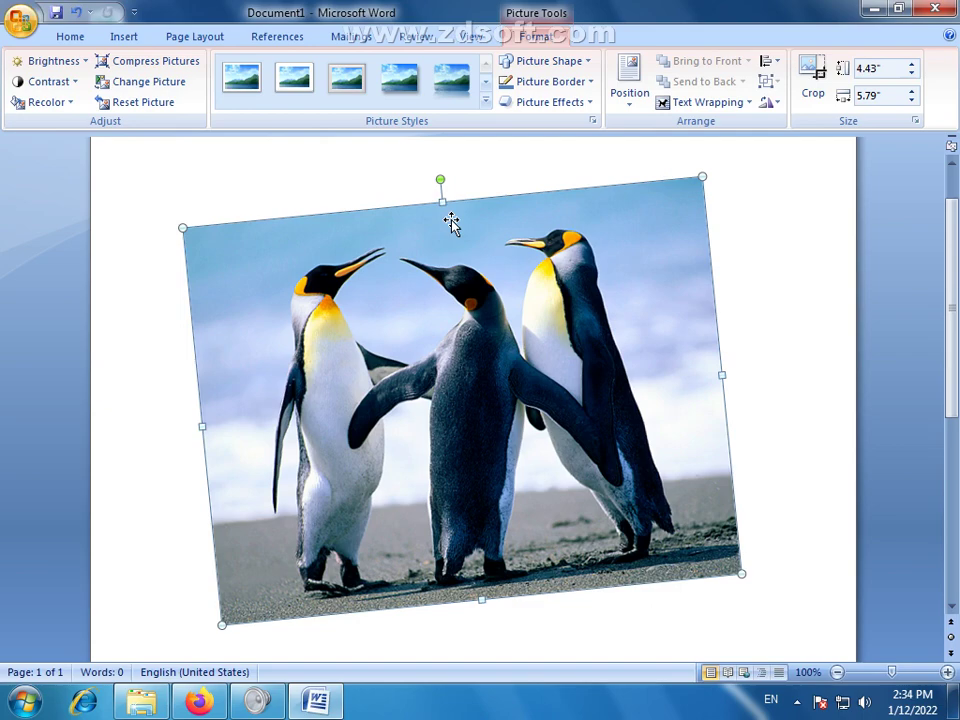
left_click_drag(451, 224, 456, 229)
key("ctrl+z")
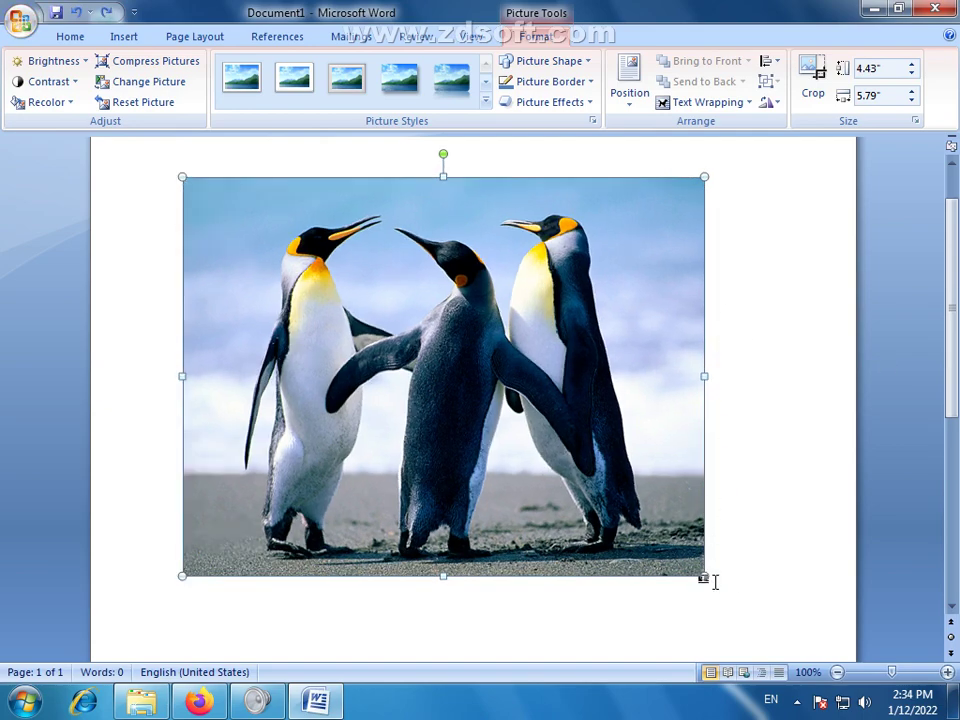
Shrink the penguin picture proportionally to about 3.49" high by 4.57" wide
left_click_drag(710, 581, 762, 620)
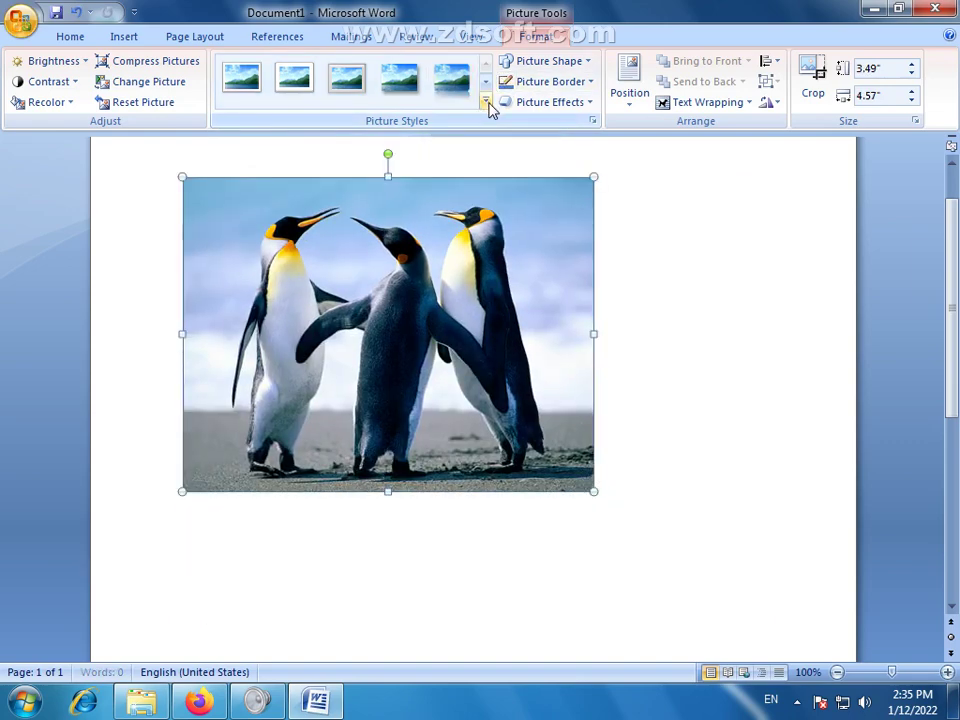
Try the bevelled perspective picture style with a reflection on the penguin picture and undo it
left_click(487, 102)
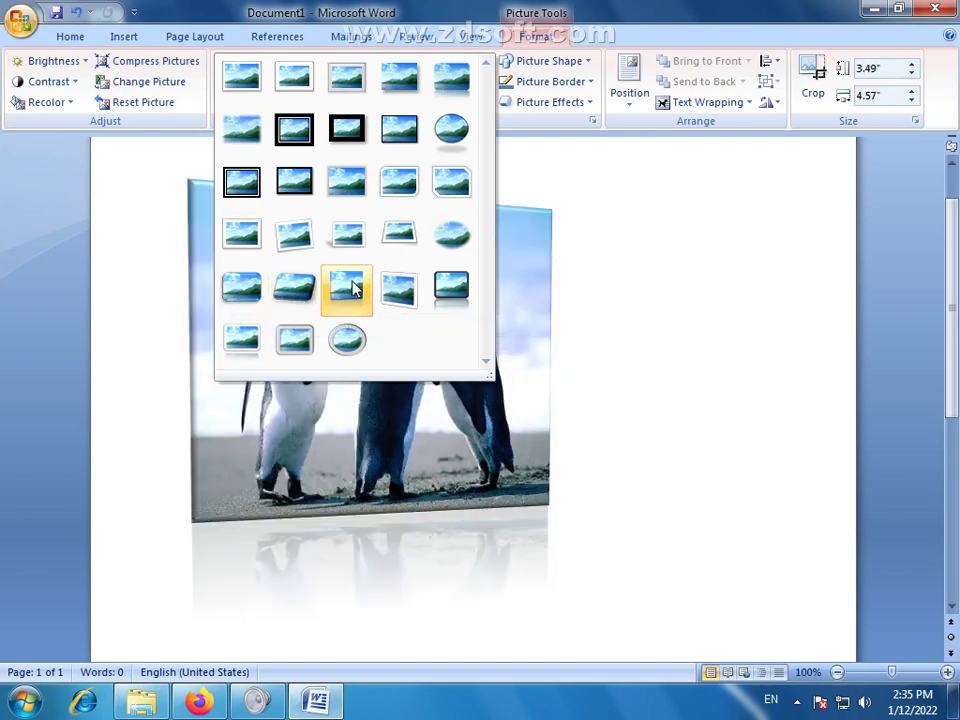
left_click(350, 288)
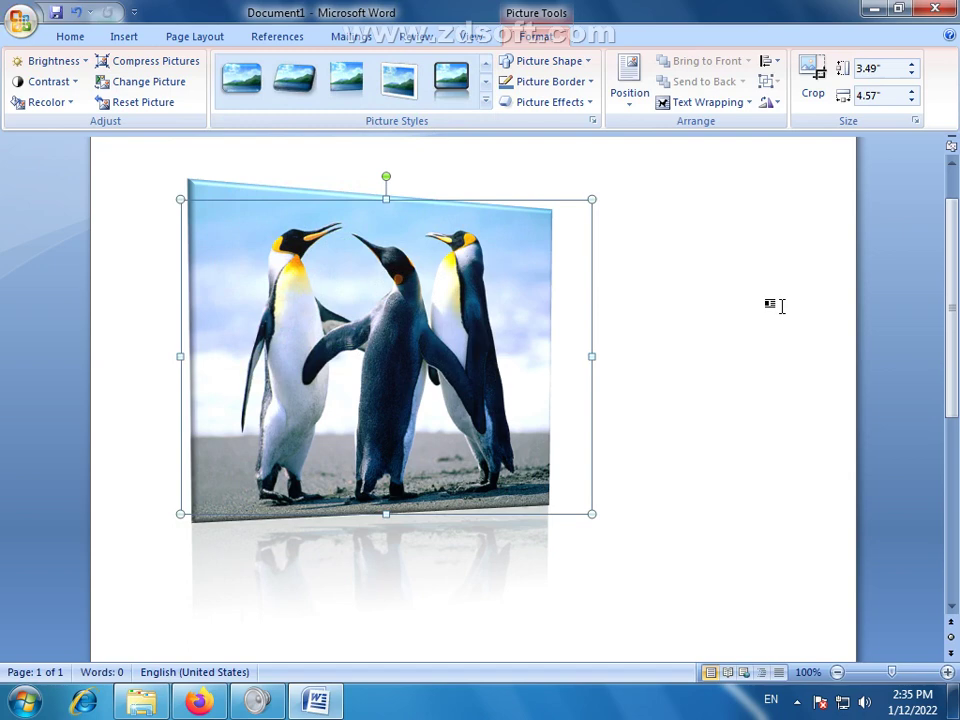
key("ctrl+z")
left_click(701, 311)
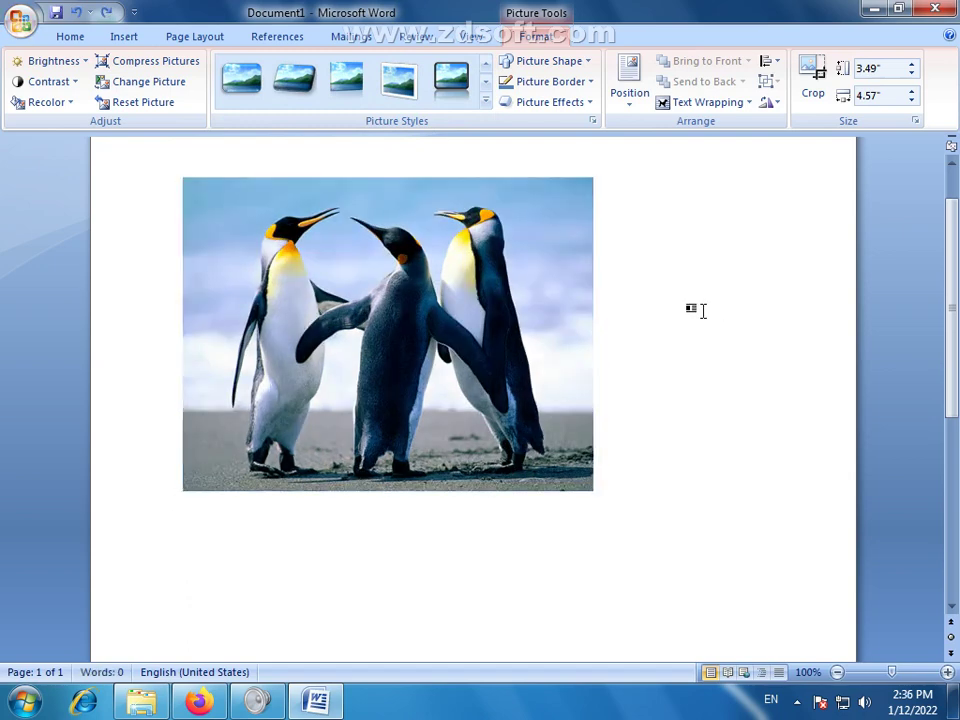
left_click(517, 337)
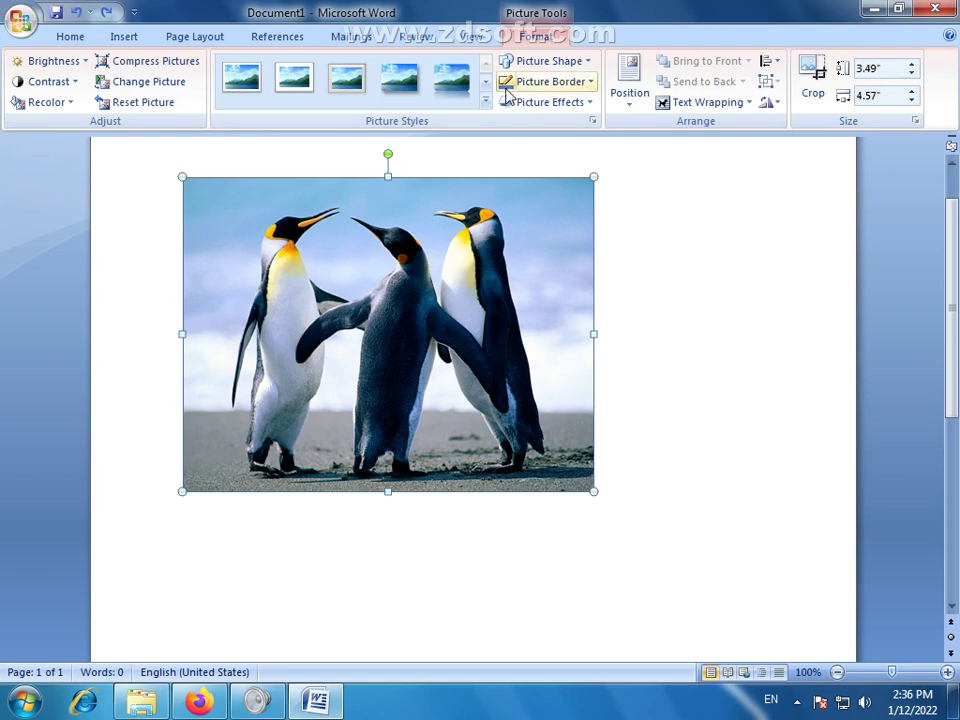
left_click(714, 299)
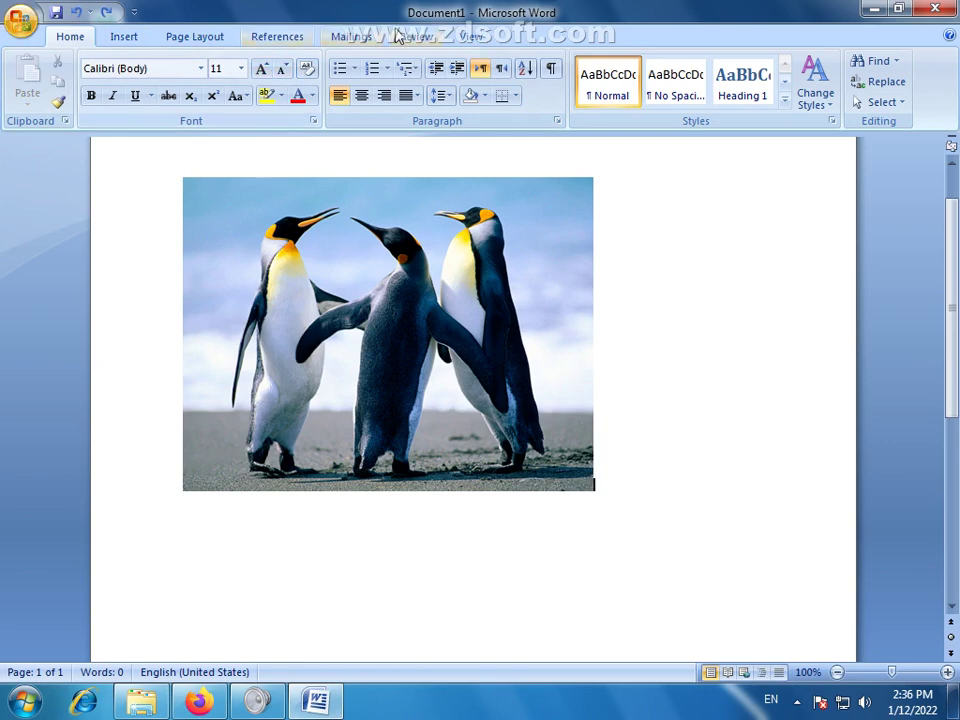
Try the hexagon and smiley face shapes on the penguin picture and set its shape back to a rectangle
left_click(415, 240)
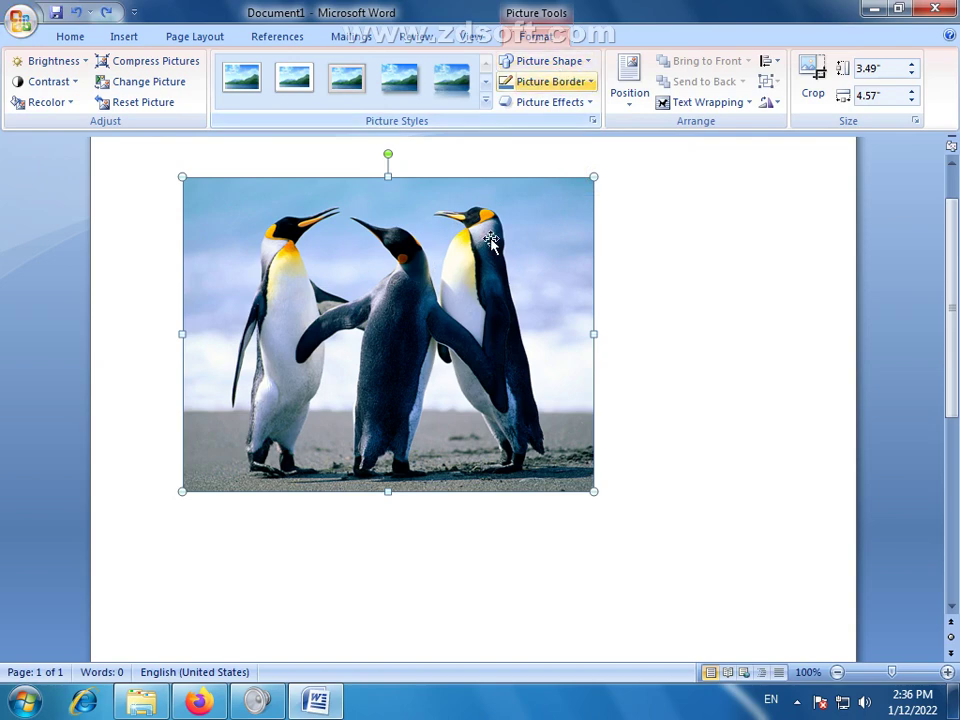
left_click(593, 66)
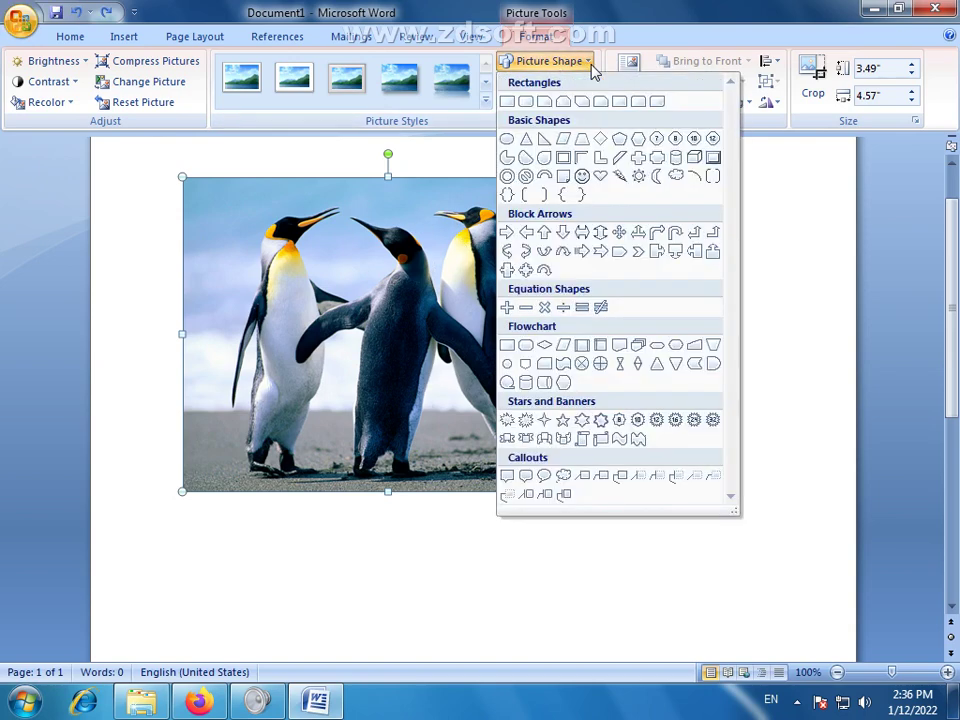
left_click(638, 139)
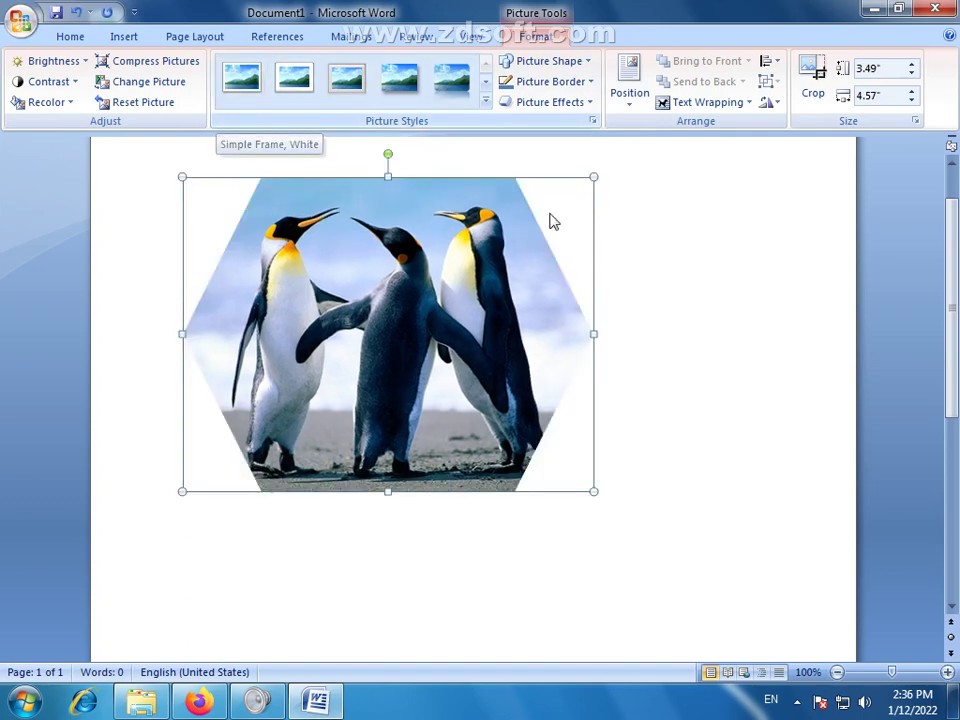
left_click(590, 62)
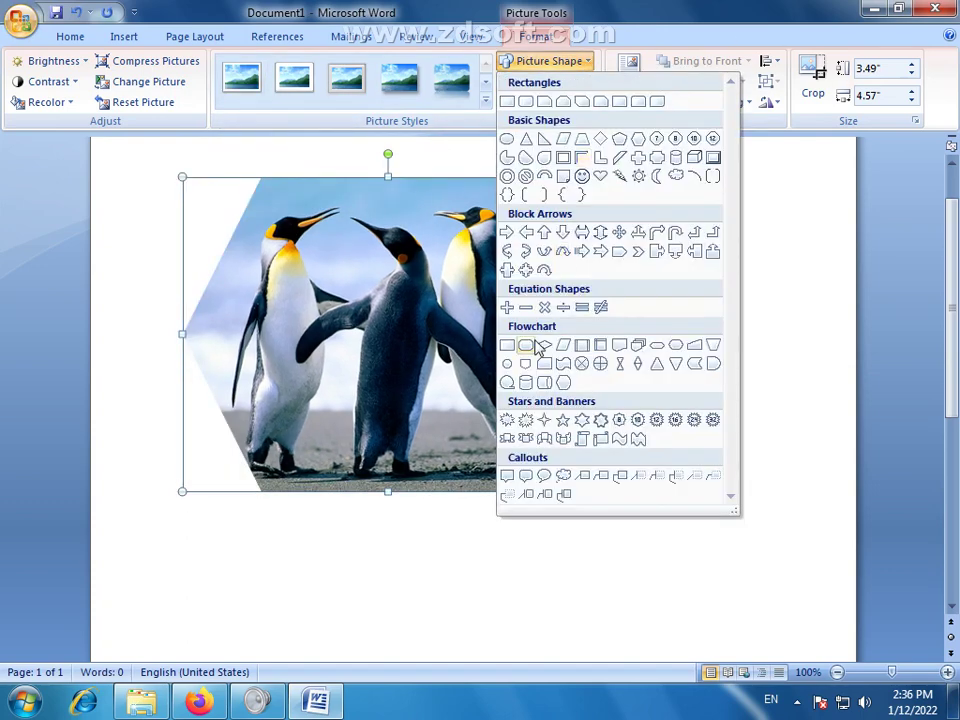
left_click(581, 177)
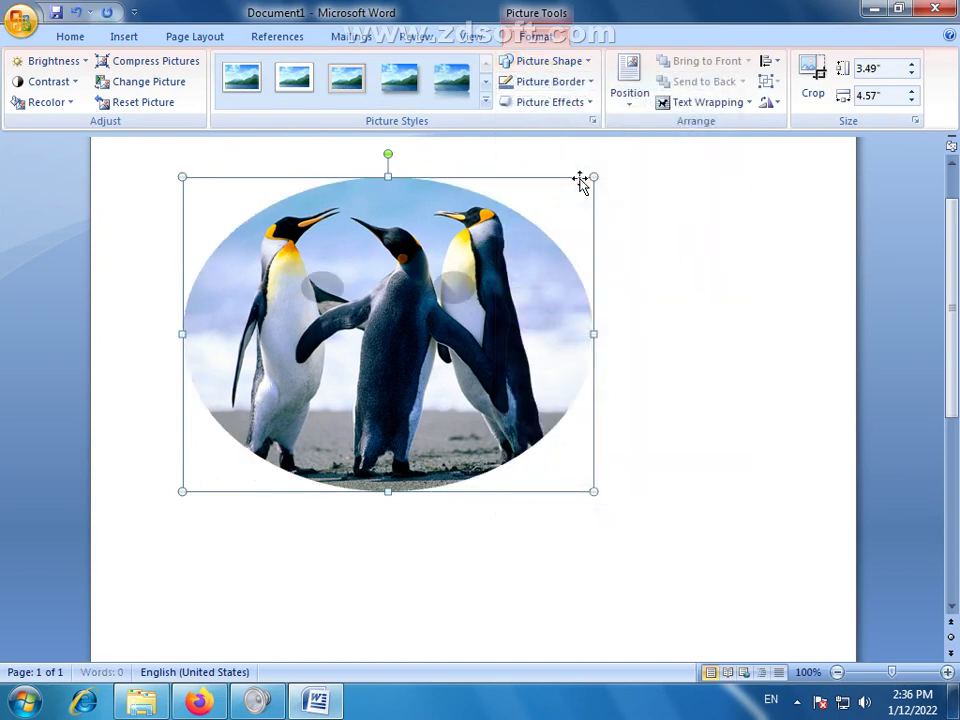
left_click(512, 62)
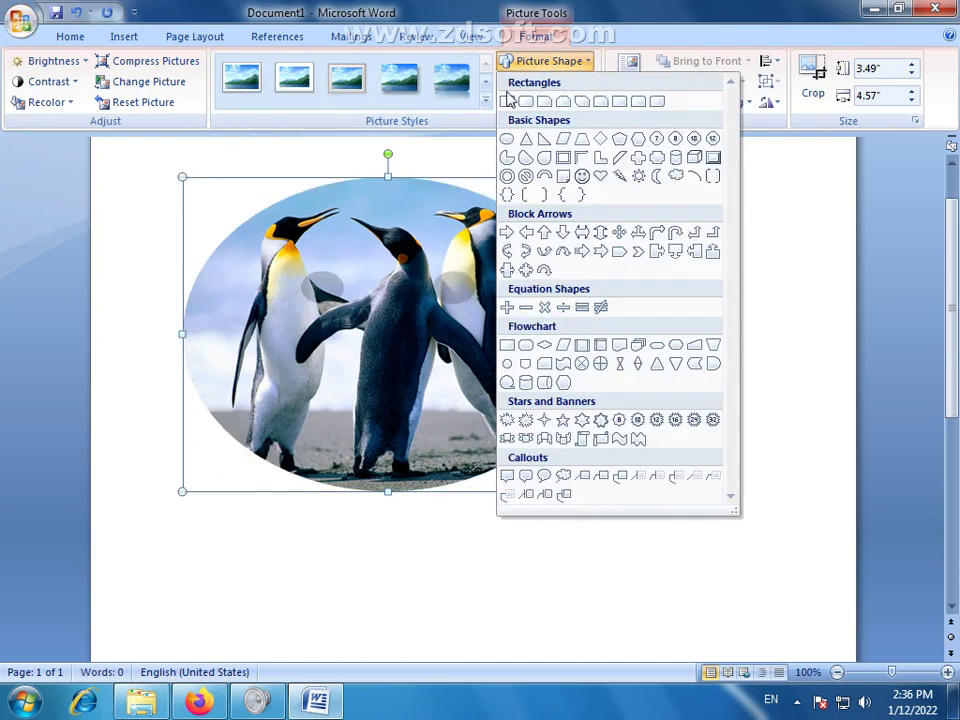
left_click(508, 101)
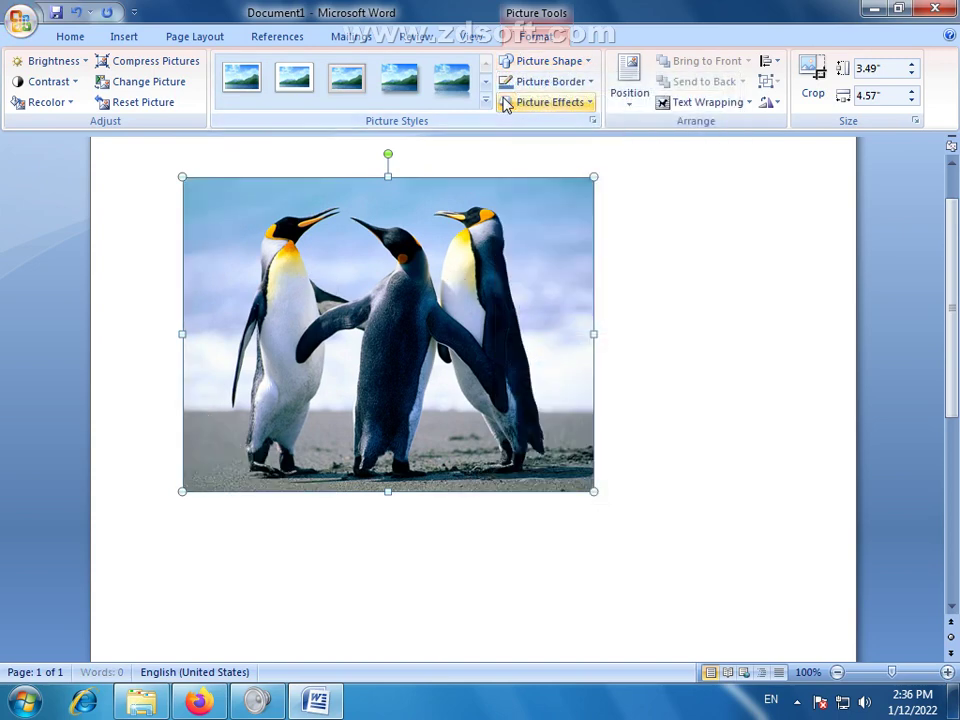
Give the penguin picture a green border from the standard colors
left_click(592, 85)
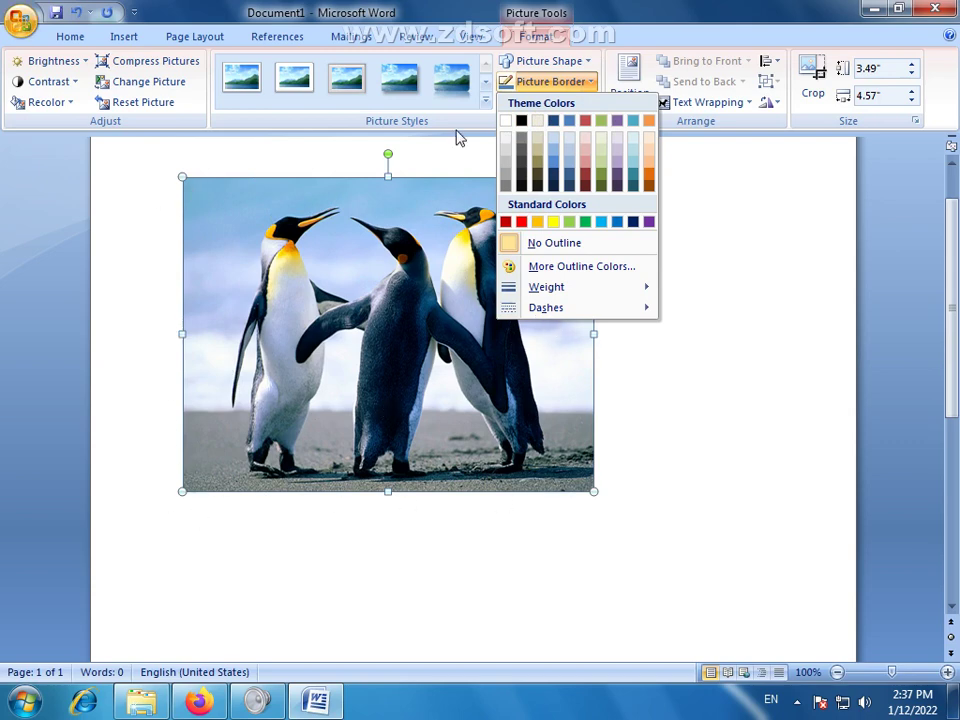
left_click(404, 224)
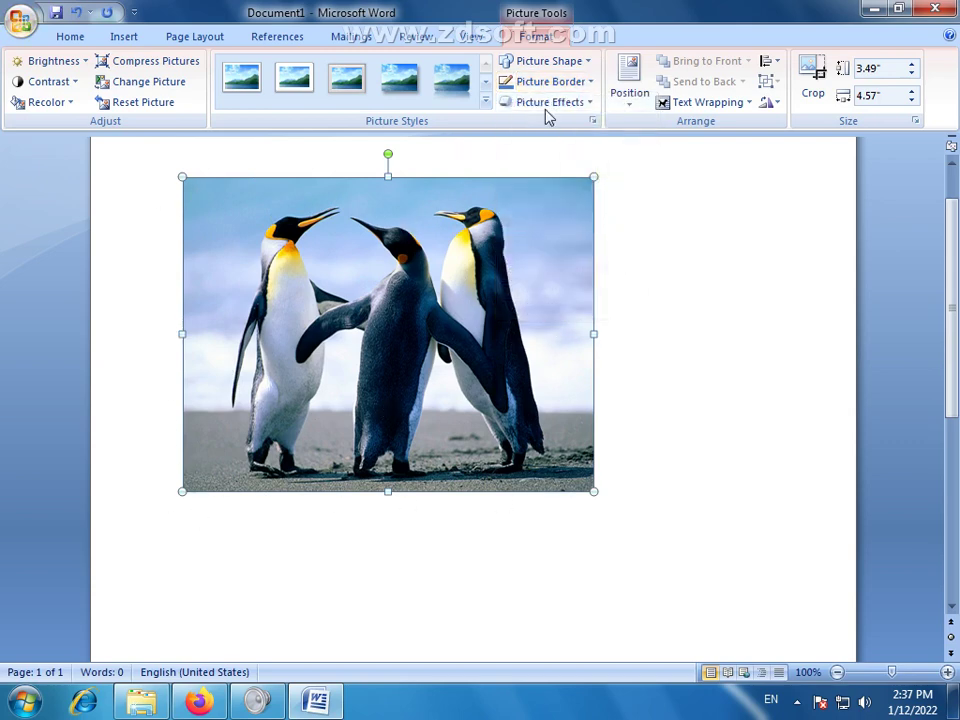
left_click(594, 88)
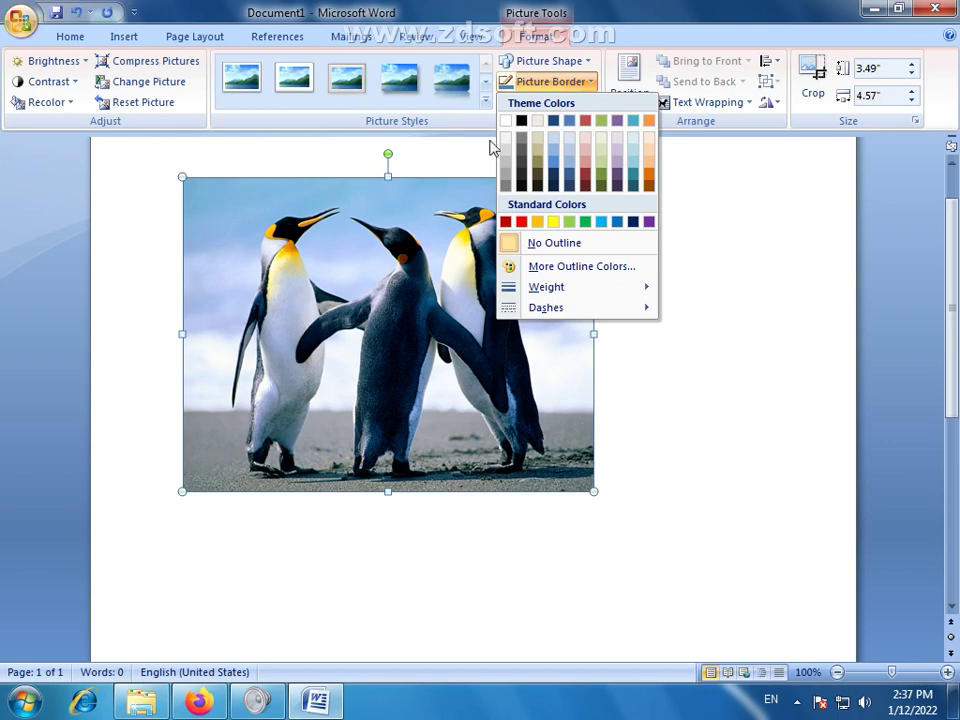
left_click(587, 222)
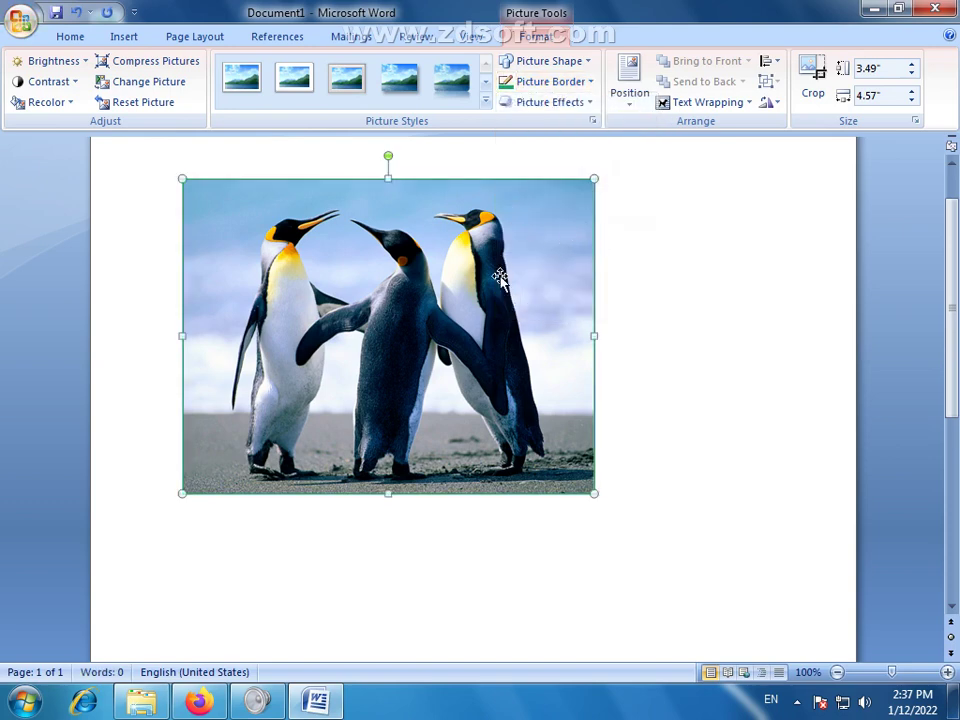
Set the penguin picture's green border weight to 3 pt and preview the Dash line style on it
left_click(574, 81)
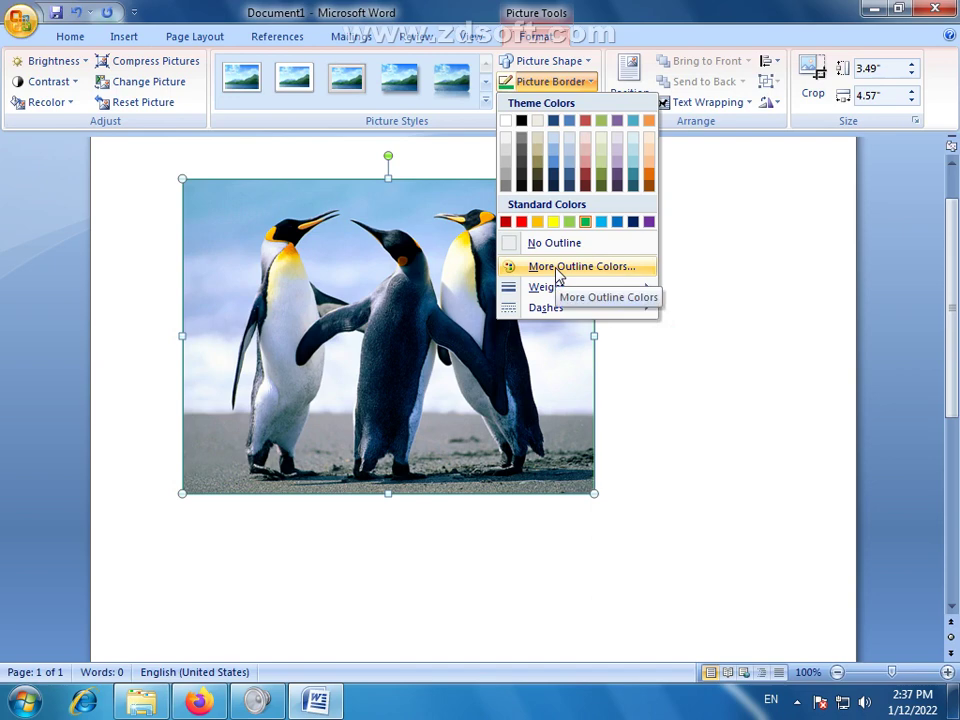
mouse_move(570, 296)
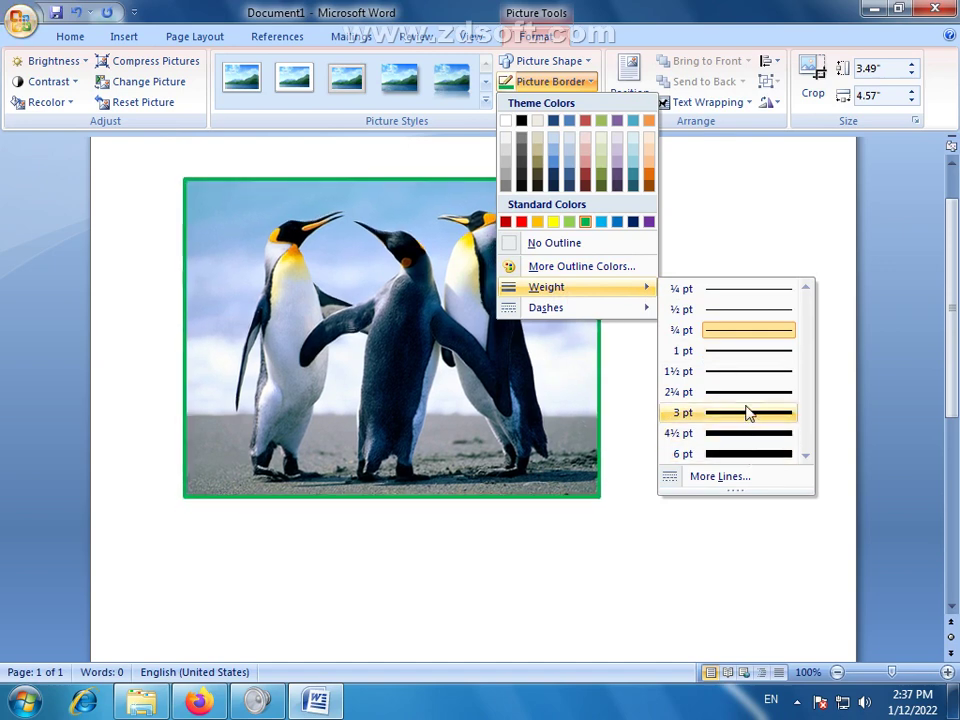
left_click(747, 412)
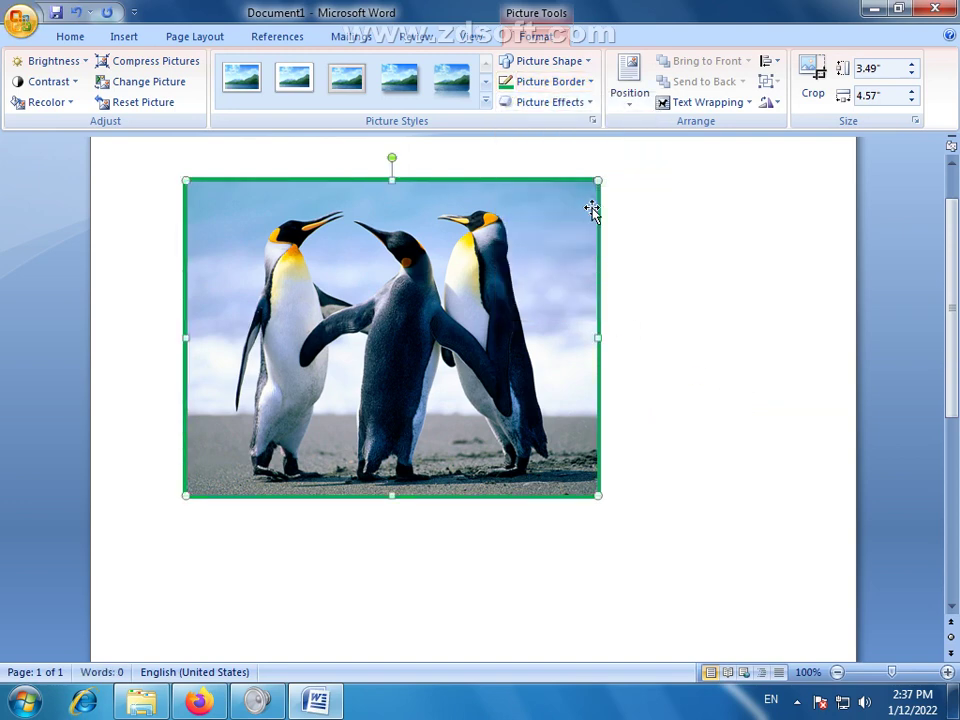
left_click(591, 82)
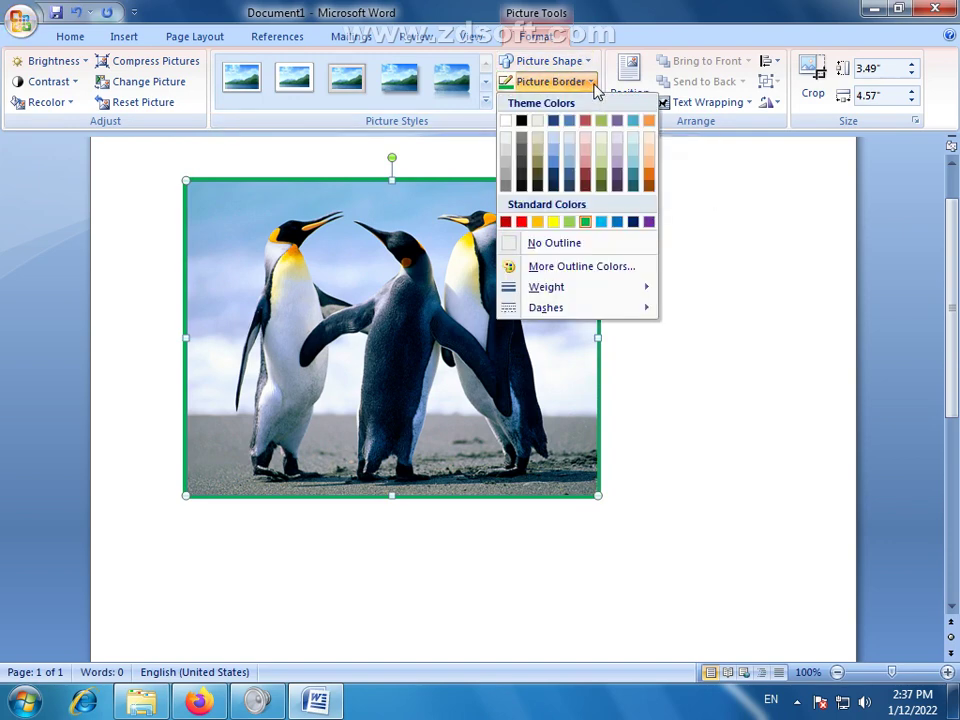
mouse_move(535, 311)
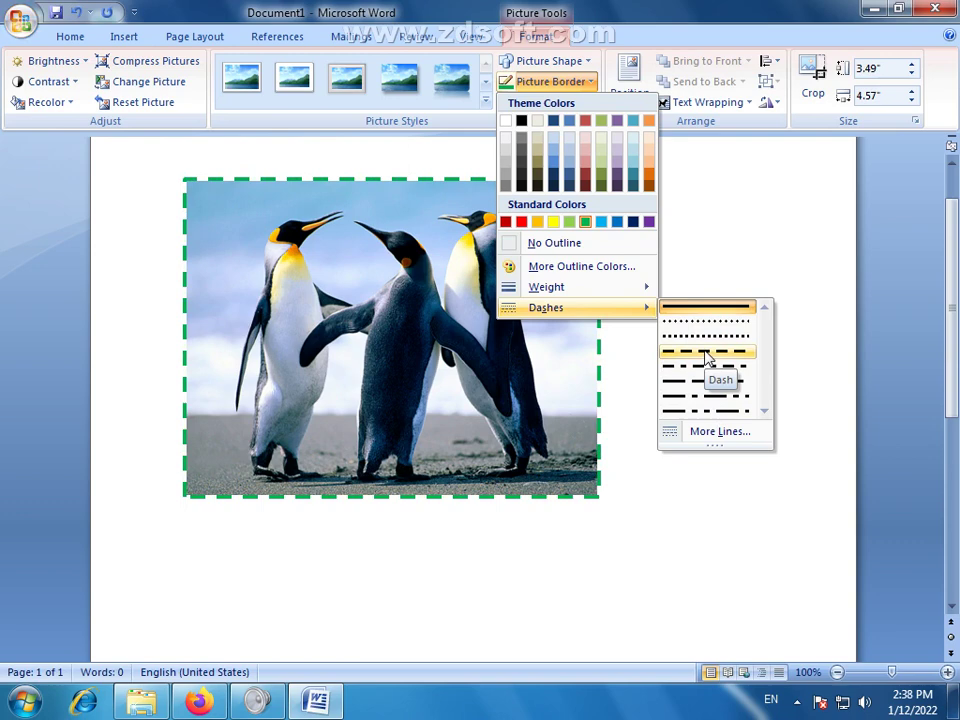
left_click(550, 81)
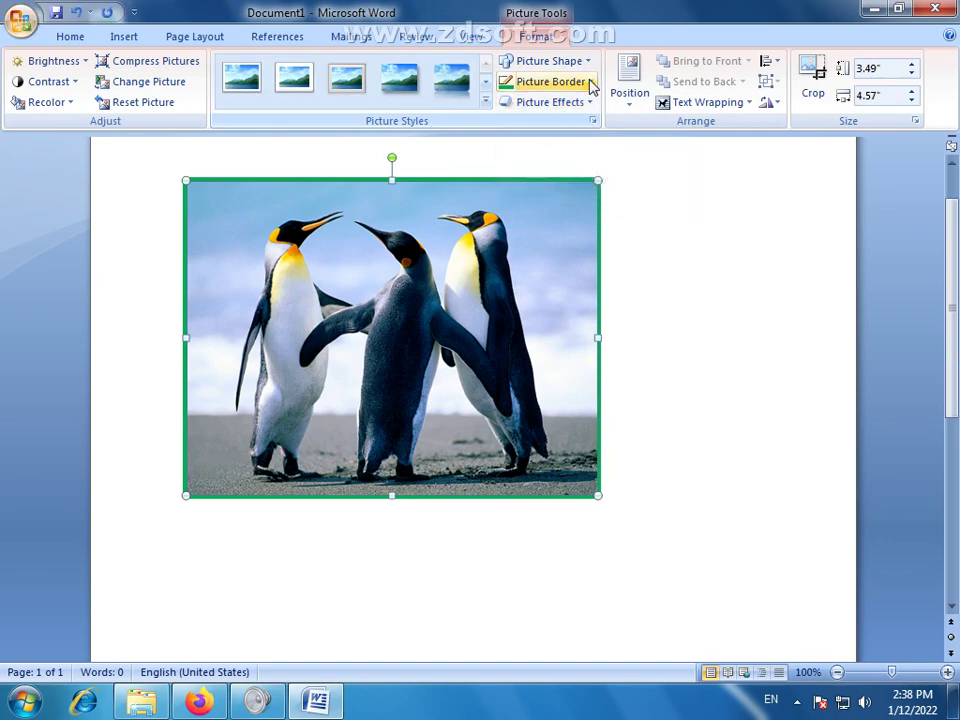
Remove the penguin picture's outline and enlarge the picture proportionally to about 4.18" high by 5.47" wide
left_click(589, 83)
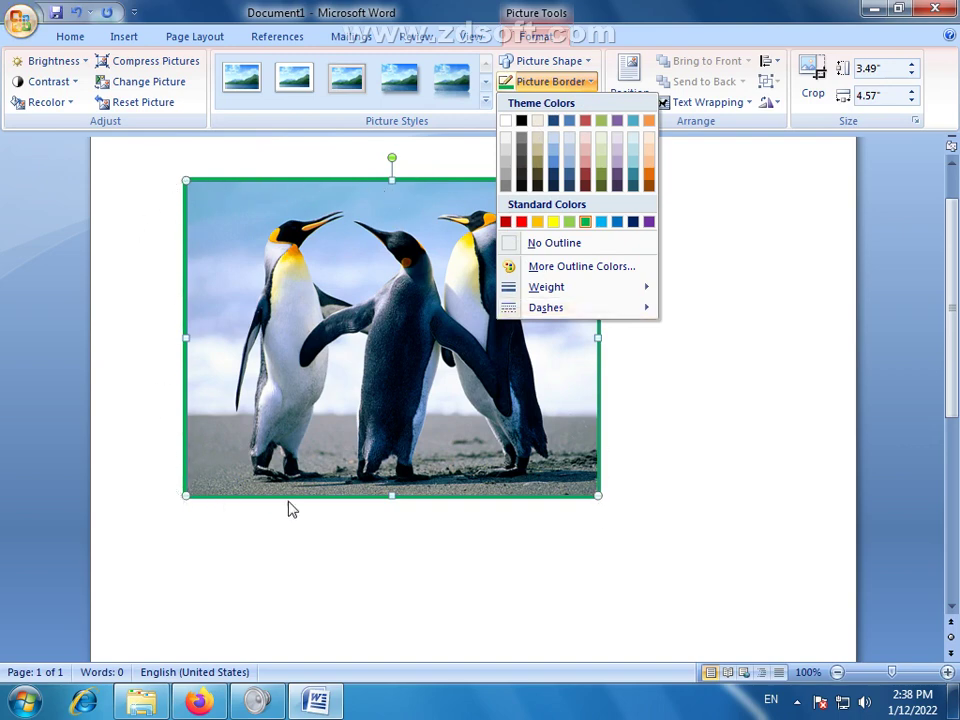
left_click(528, 248)
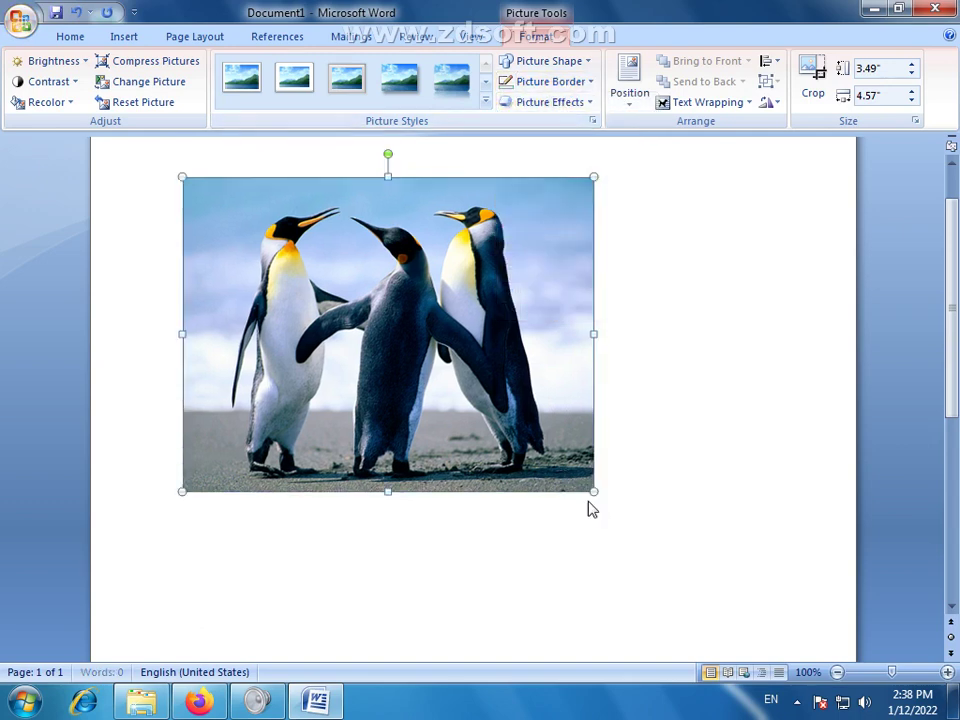
left_click_drag(594, 491, 675, 552)
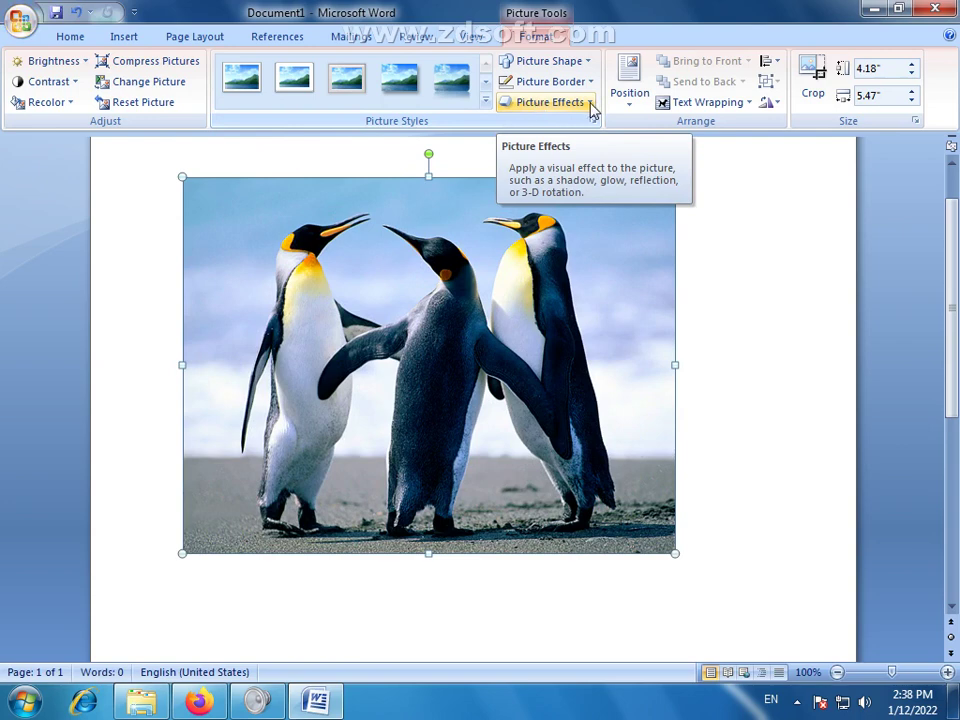
Preview the preset picture effects and apply an outer shadow cast toward the penguin picture's upper-left corner
left_click(590, 103)
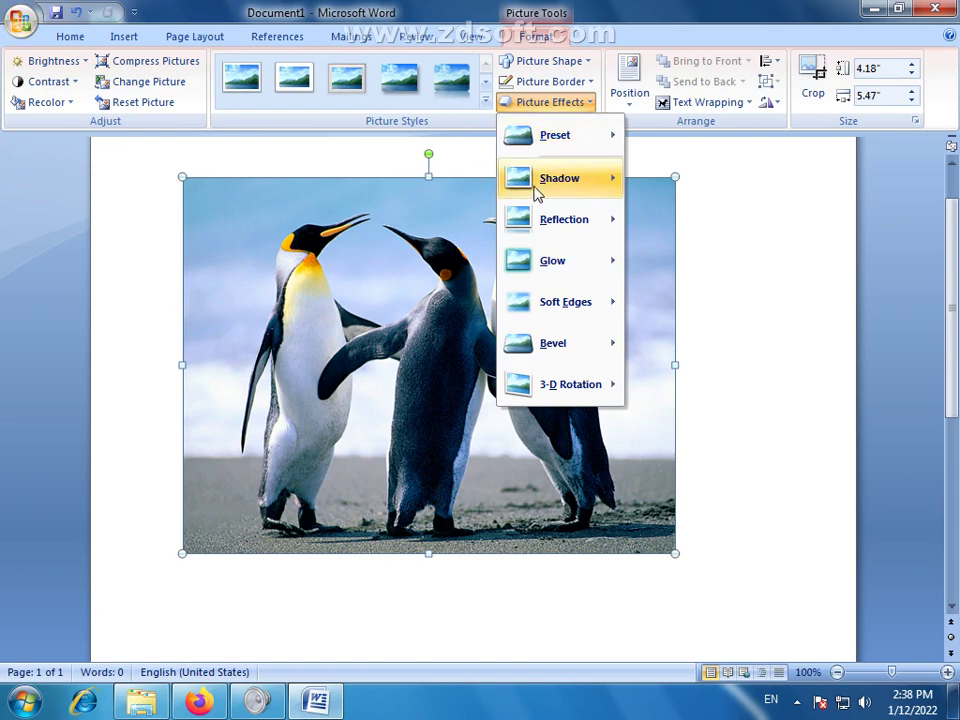
mouse_move(545, 141)
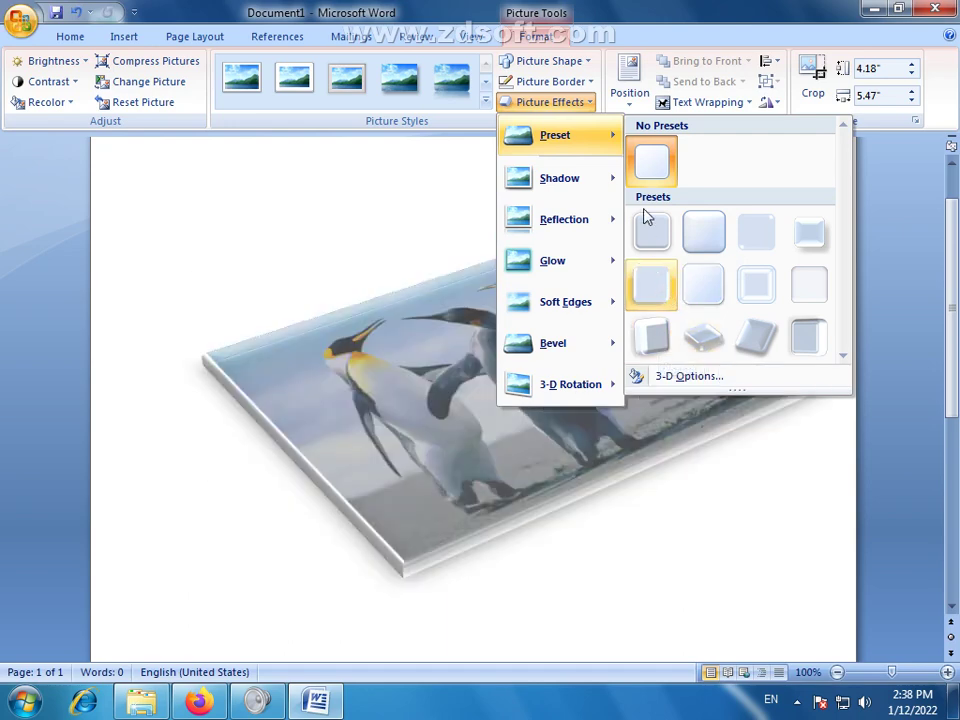
mouse_move(564, 186)
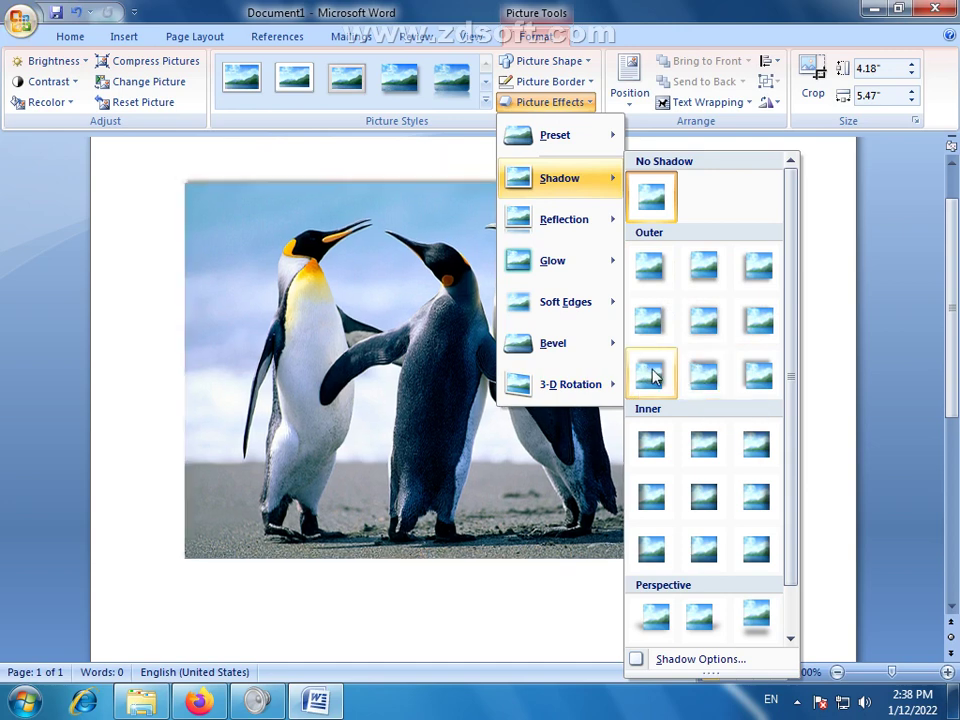
left_click(757, 375)
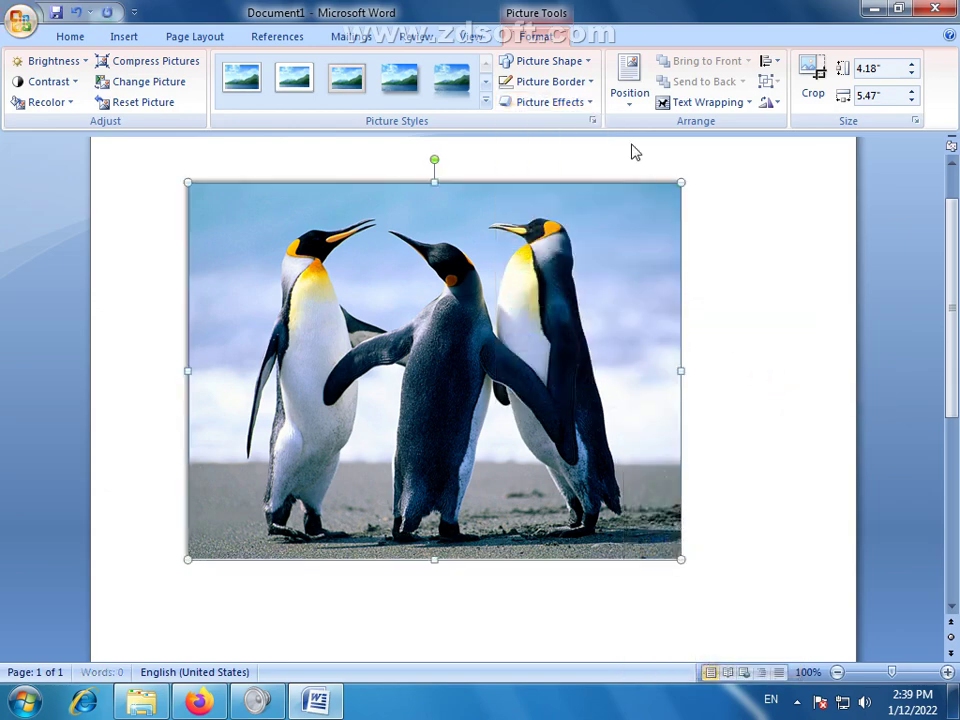
Change the penguin picture's shadow color to the standard red in the shadow options
left_click(596, 103)
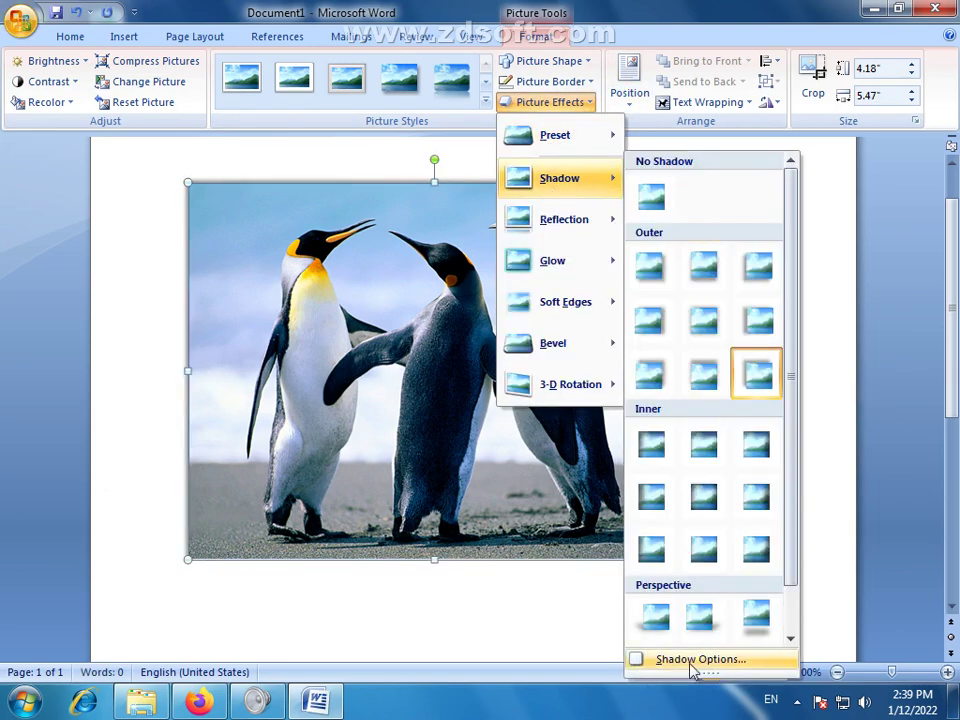
left_click(711, 669)
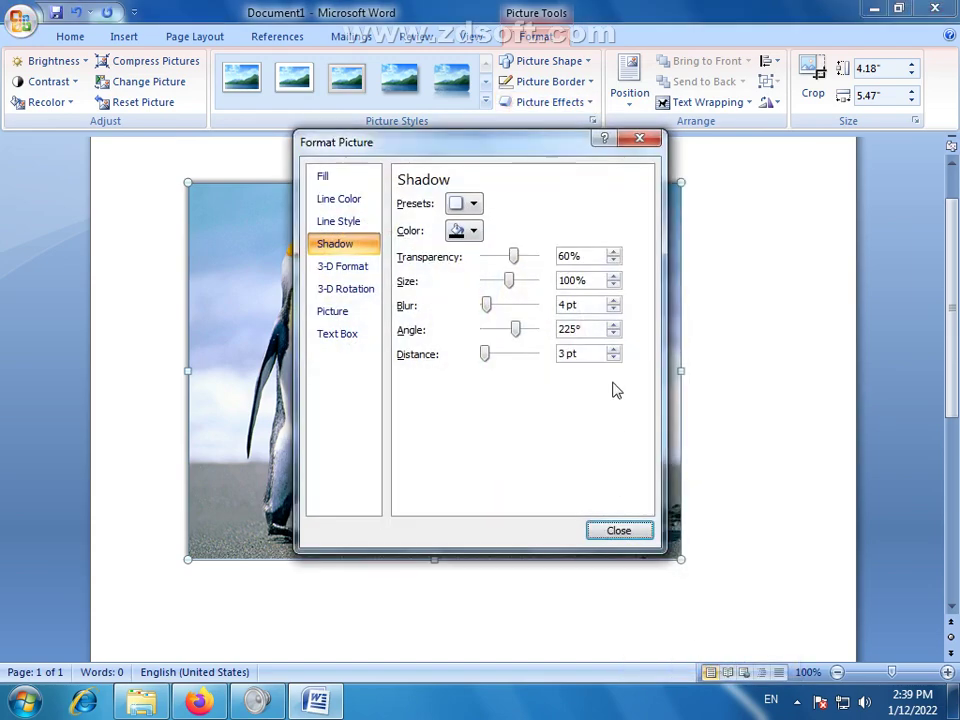
left_click(475, 231)
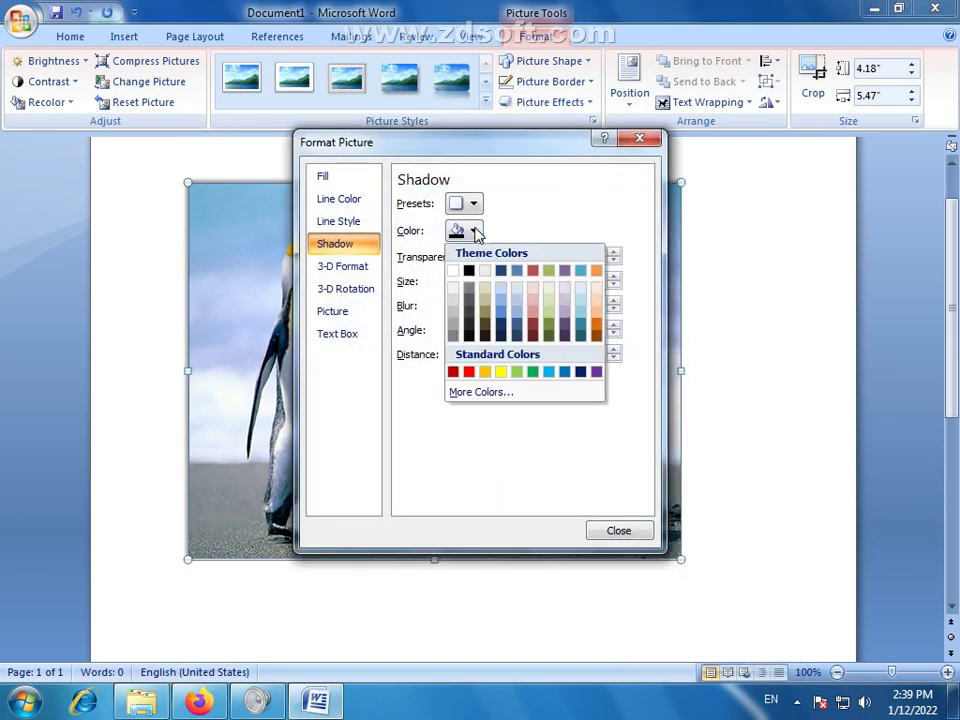
left_click(470, 372)
left_click(619, 531)
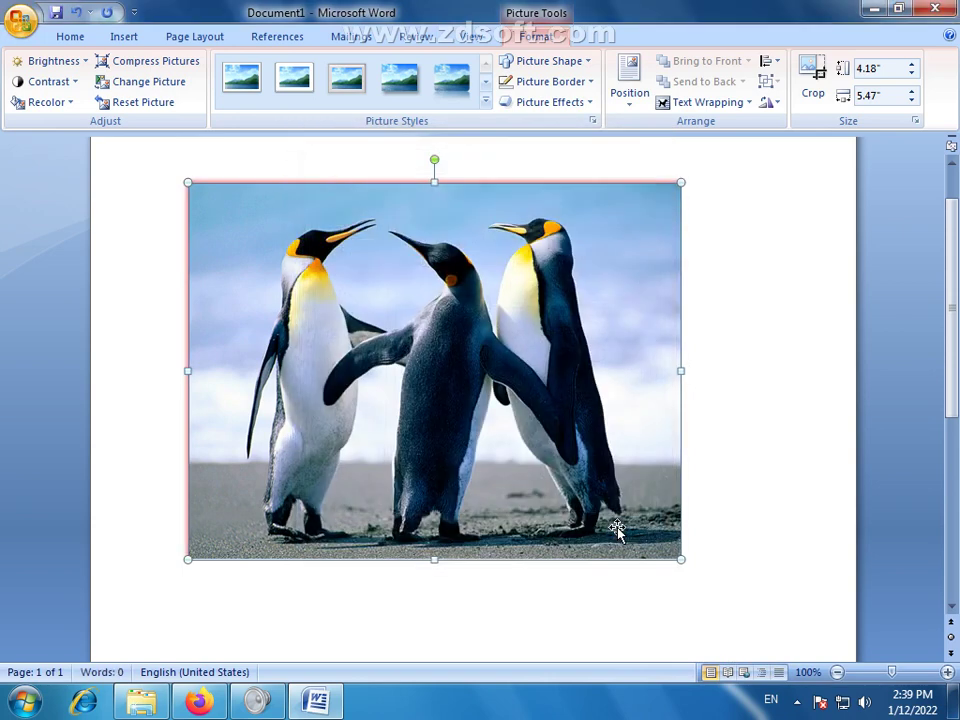
Look through the Shadow, Reflection, Glow and Soft Edges variations among the picture effects
left_click(587, 108)
mouse_move(561, 185)
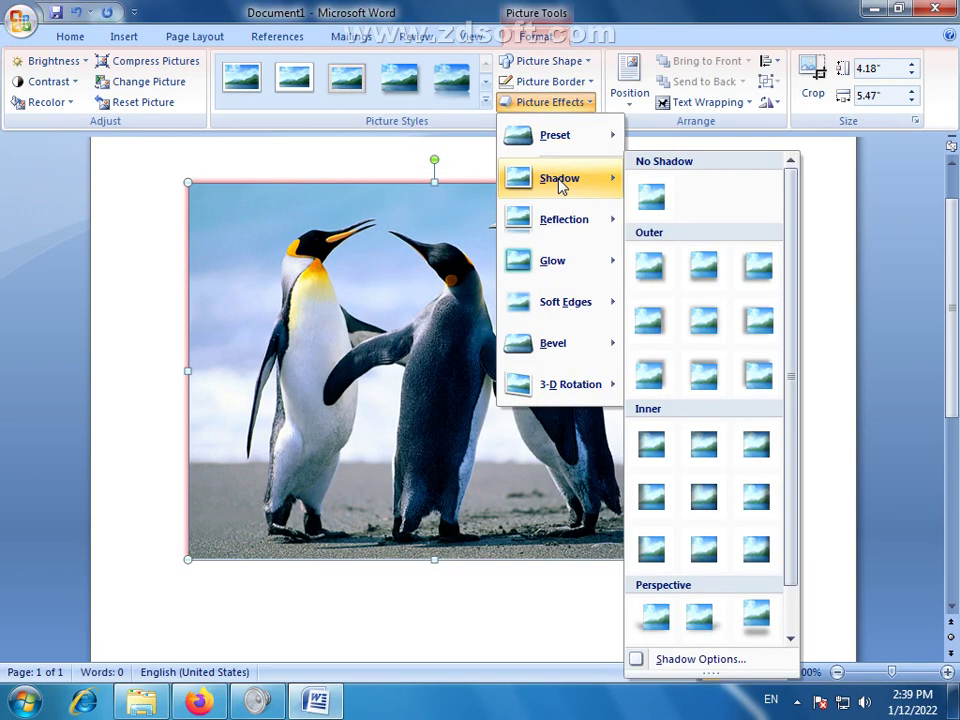
mouse_move(551, 225)
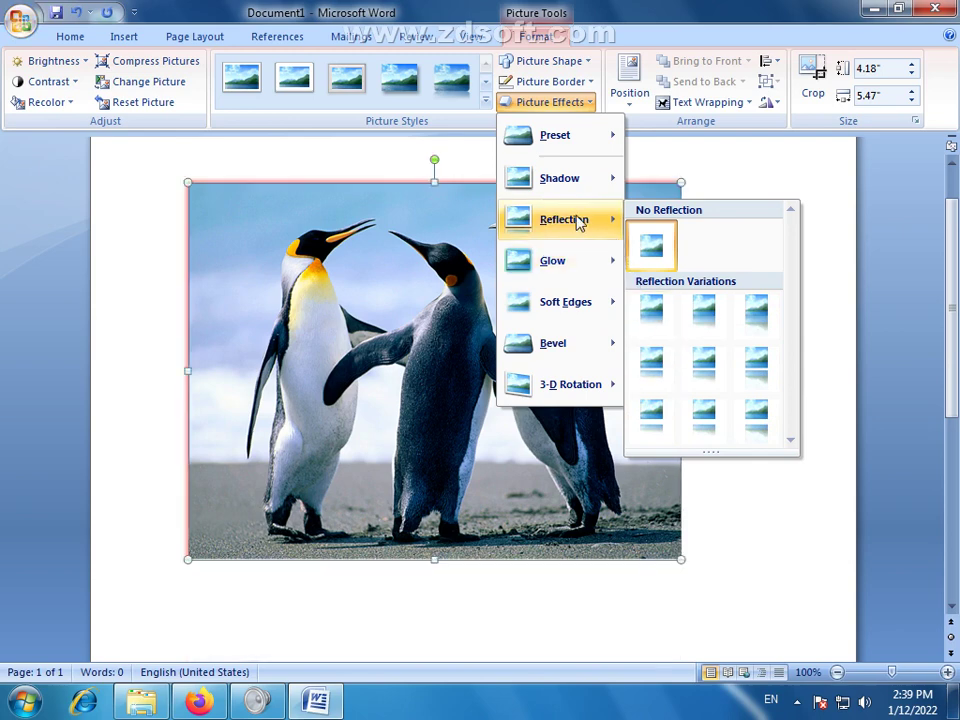
mouse_move(572, 270)
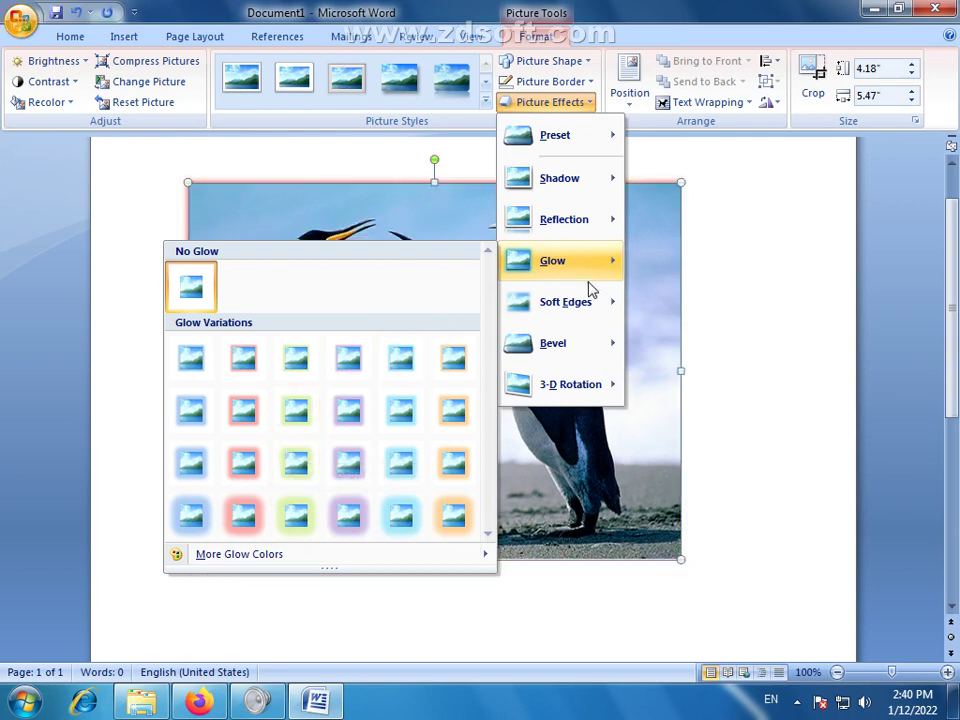
mouse_move(597, 305)
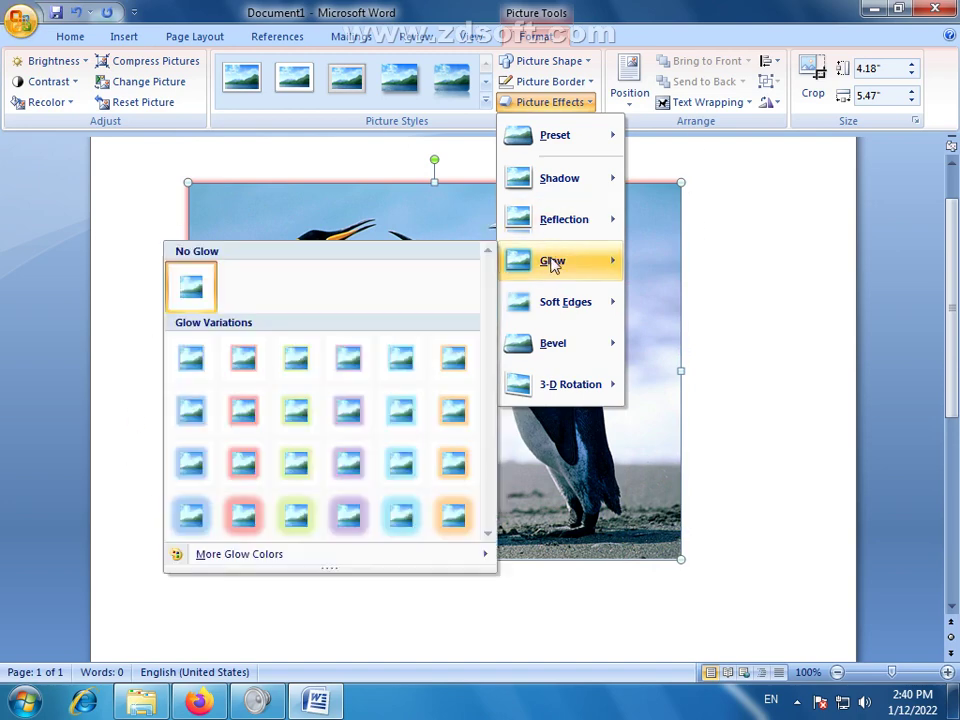
mouse_move(553, 310)
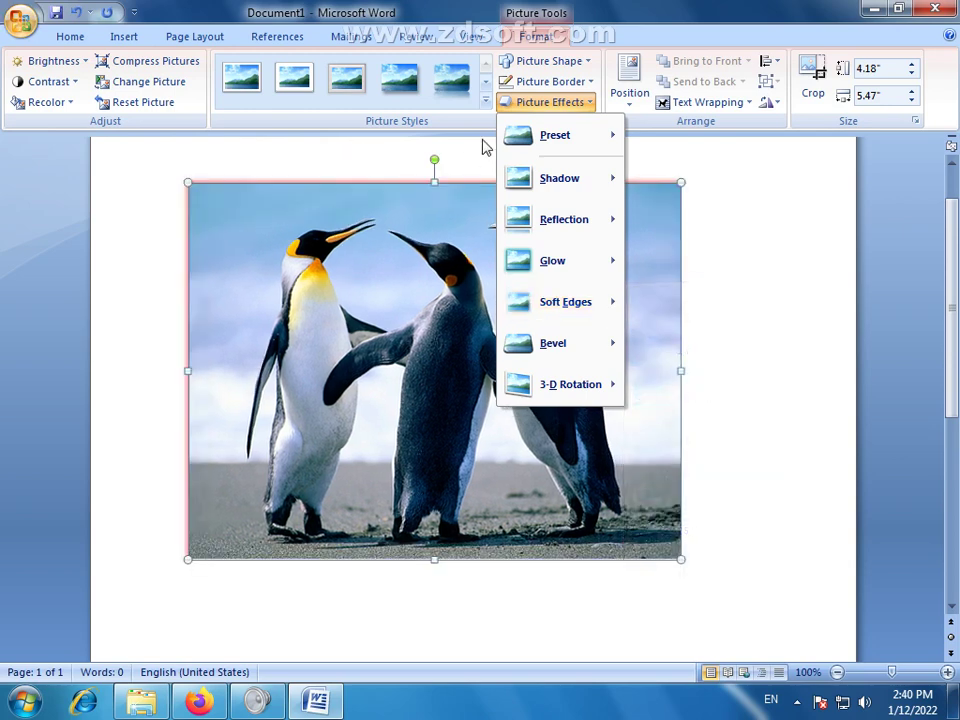
left_click(463, 165)
Set the penguin picture to No Glow and its border to No Outline
left_click(591, 104)
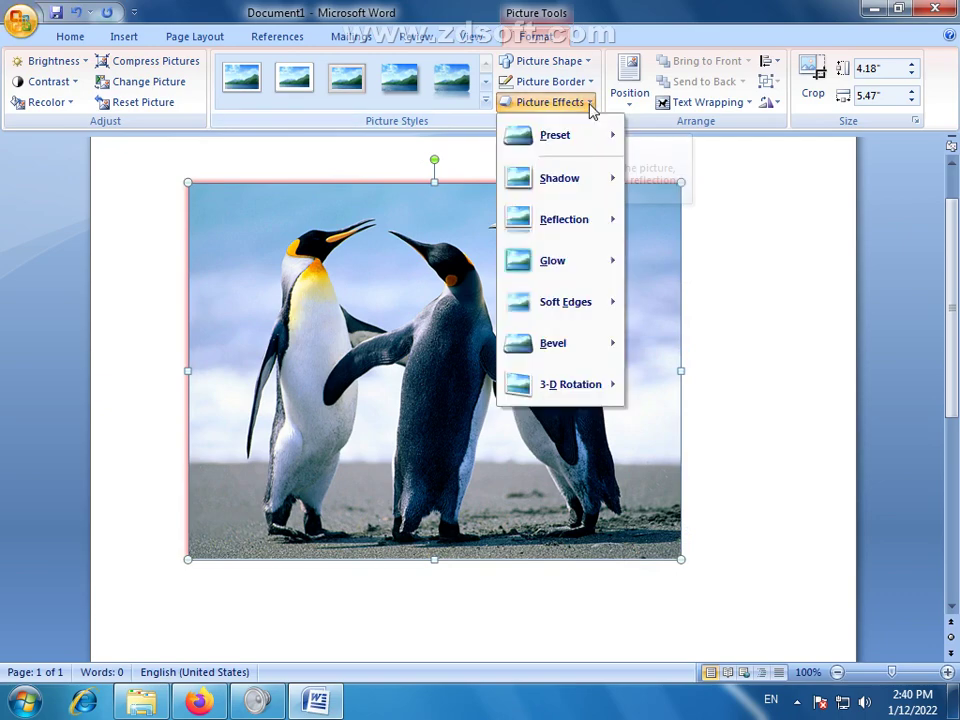
mouse_move(570, 257)
left_click(204, 279)
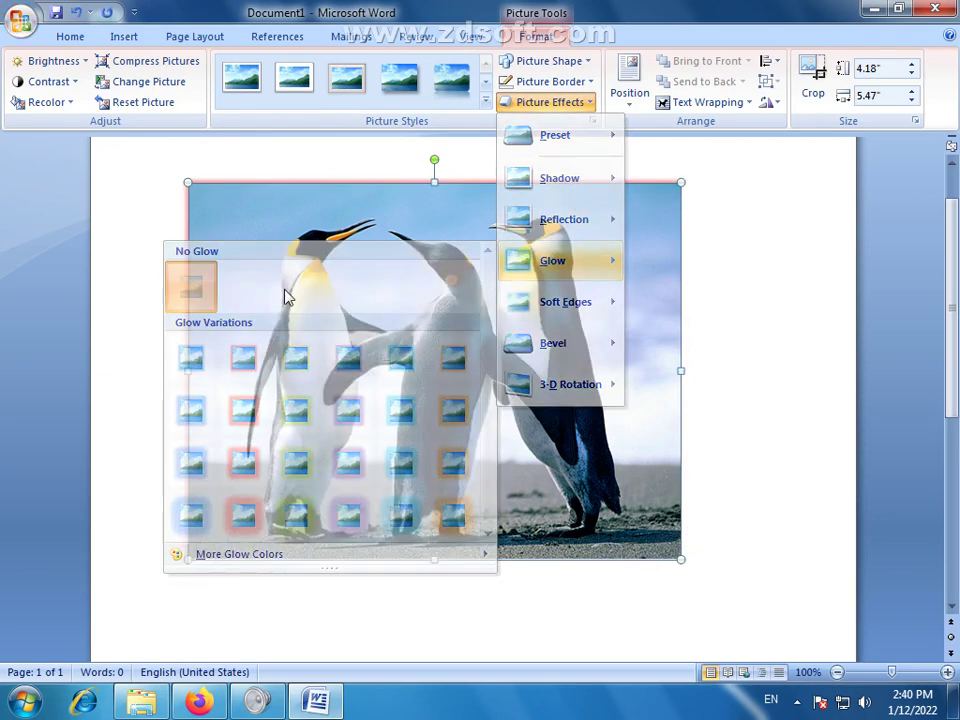
left_click(575, 82)
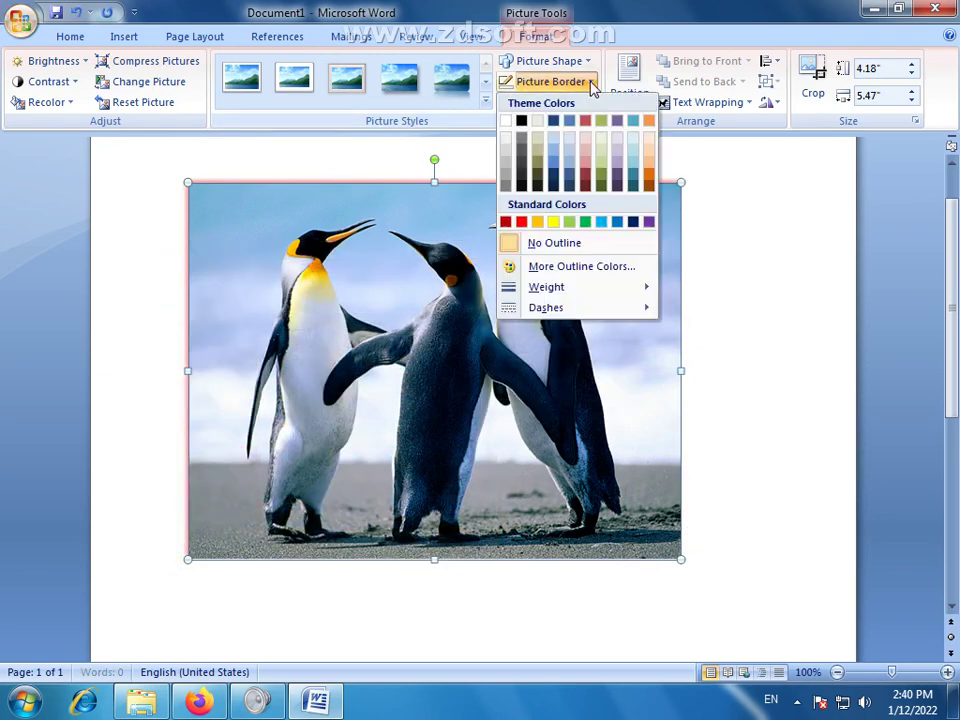
left_click(540, 245)
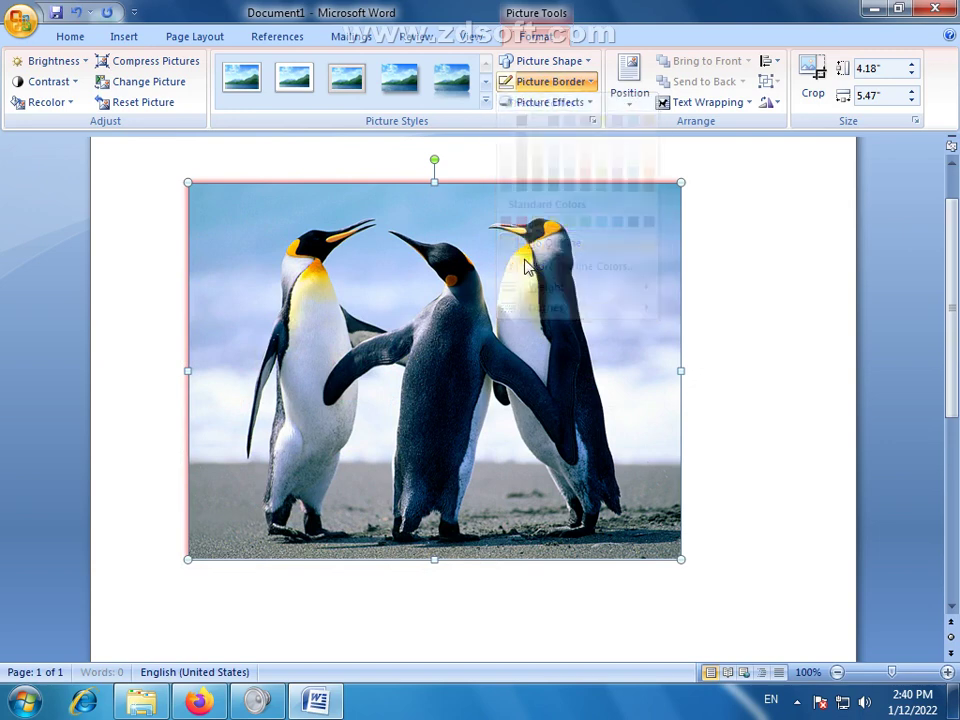
Remove the red shadow from the penguin picture and reselect the picture
left_click(592, 106)
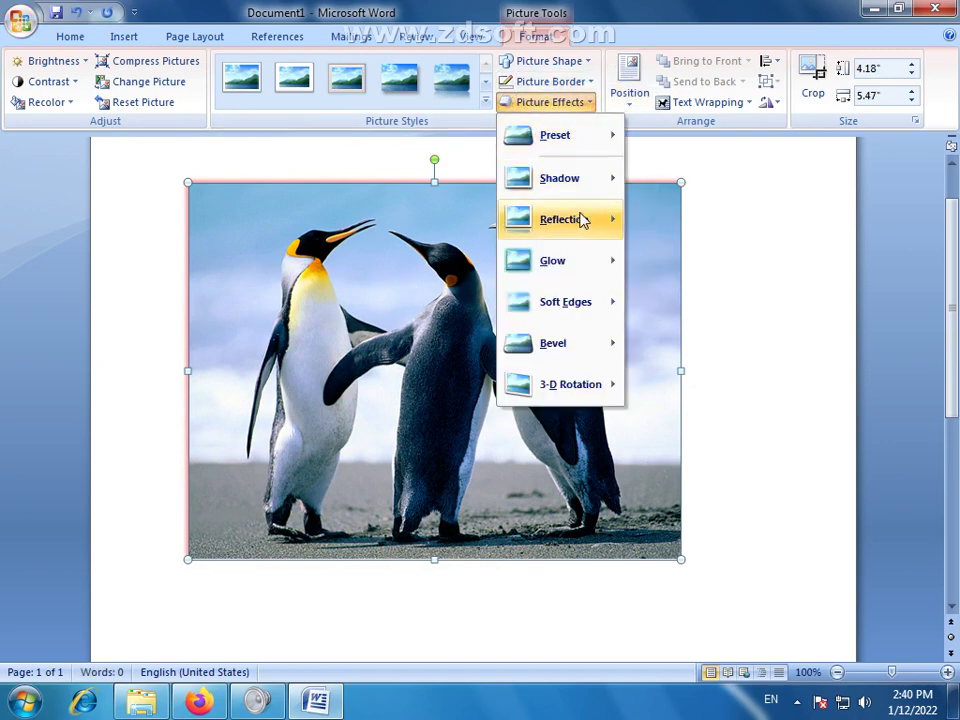
mouse_move(572, 178)
left_click(650, 197)
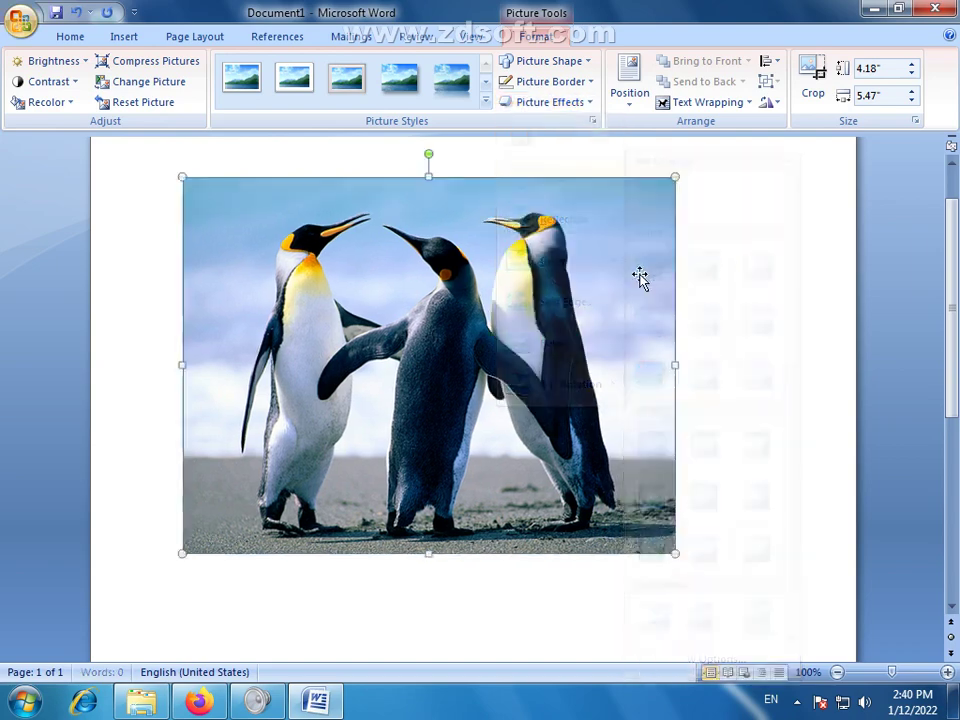
left_click(802, 432)
left_click(536, 381)
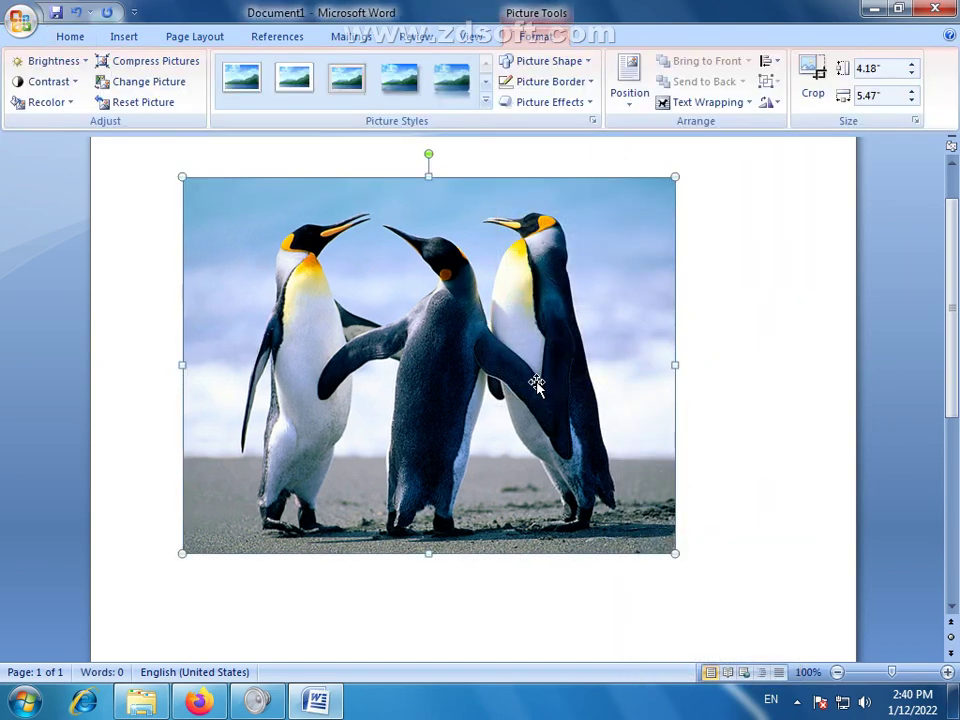
Preview the Soft Edges, Bevel and 3-D Rotation effects on the penguin picture without applying any
left_click(591, 104)
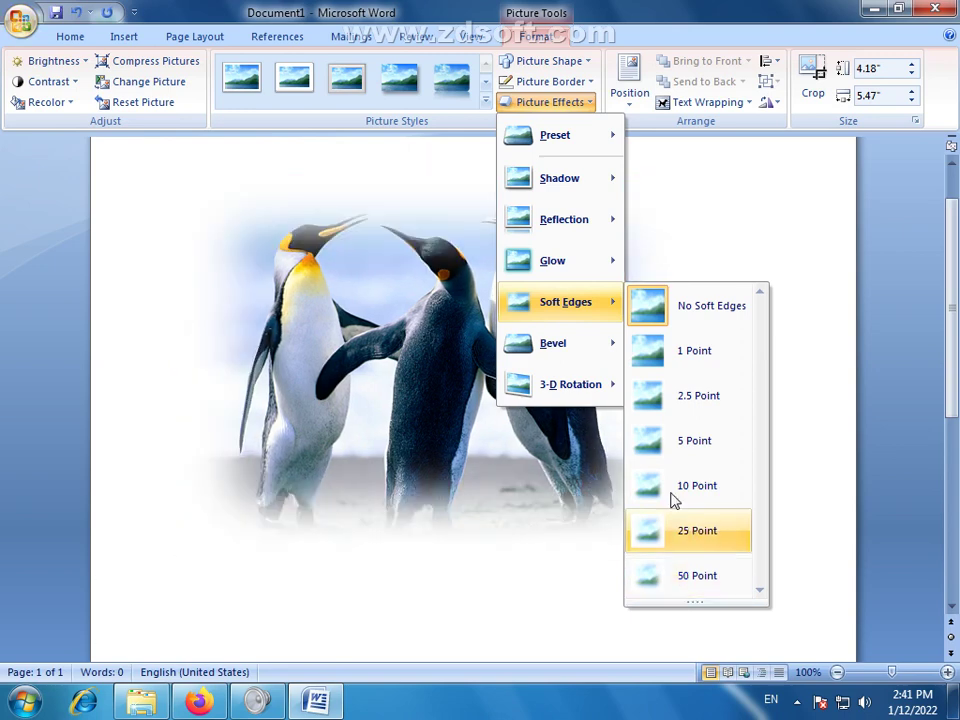
mouse_move(581, 354)
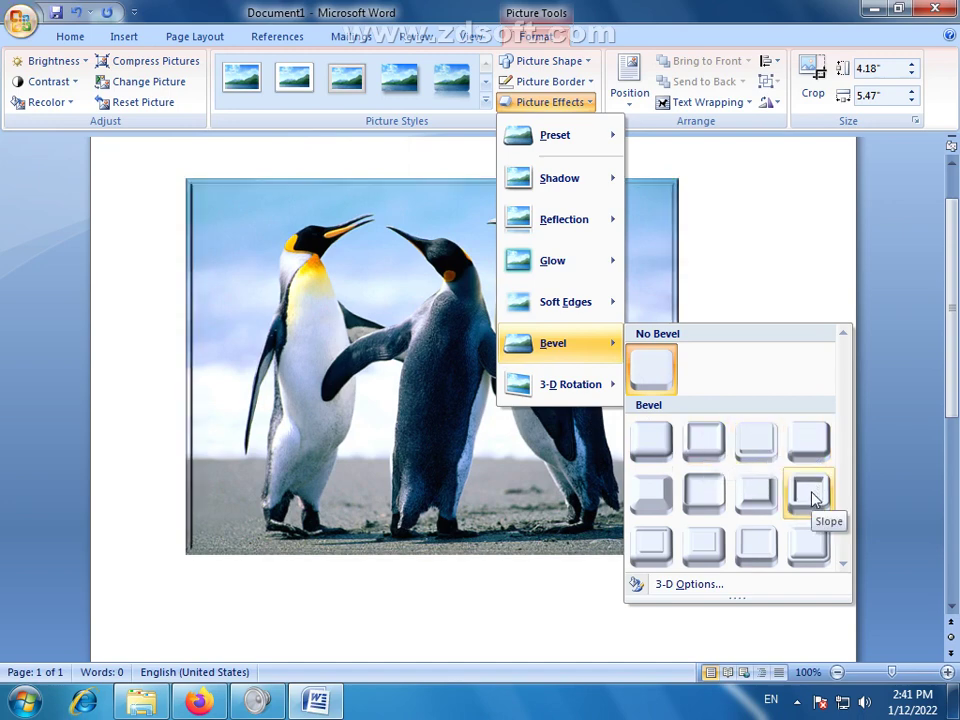
mouse_move(580, 394)
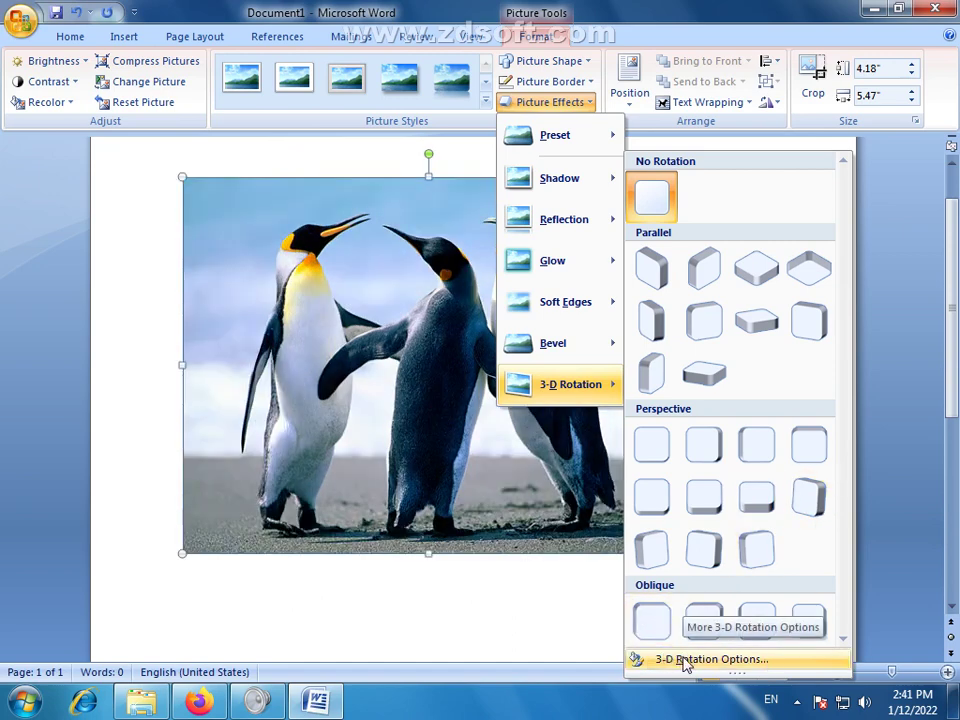
left_click(893, 324)
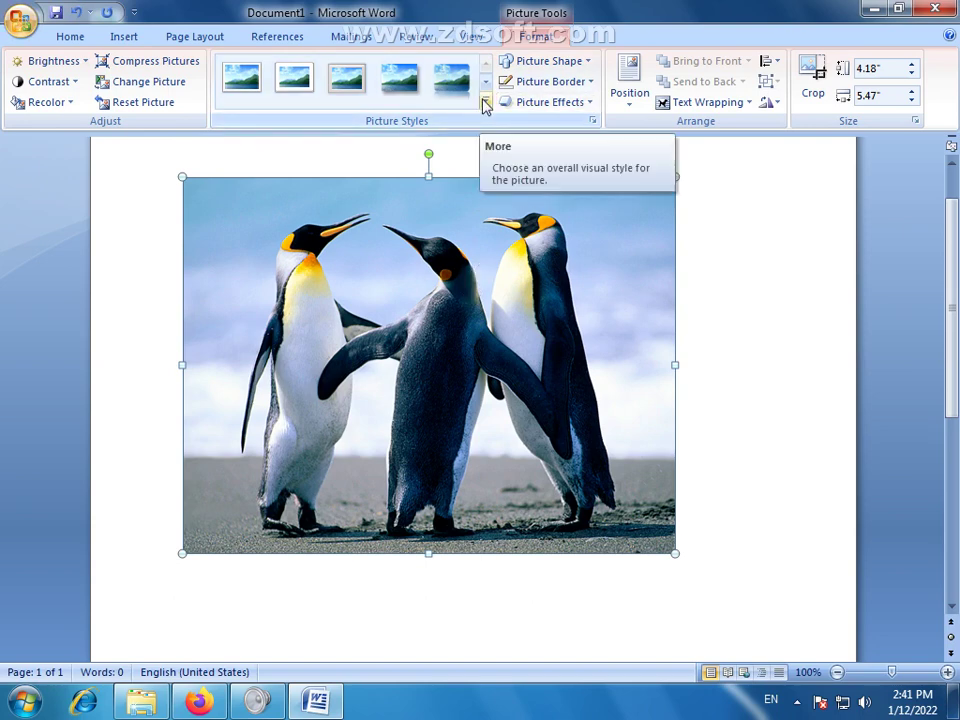
left_click(695, 214)
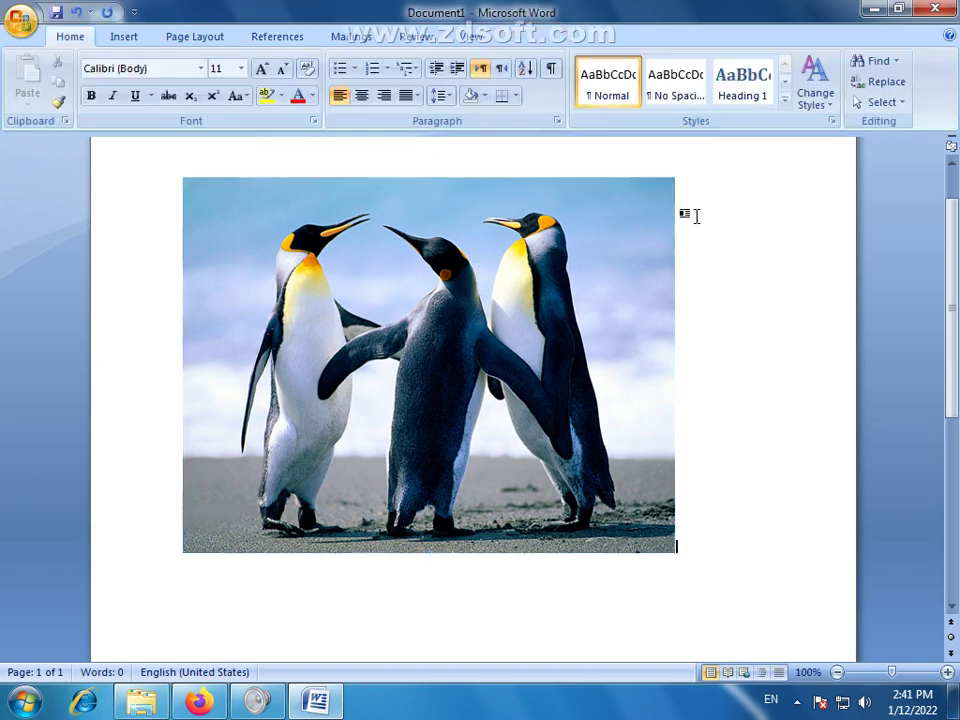
double_click(362, 248)
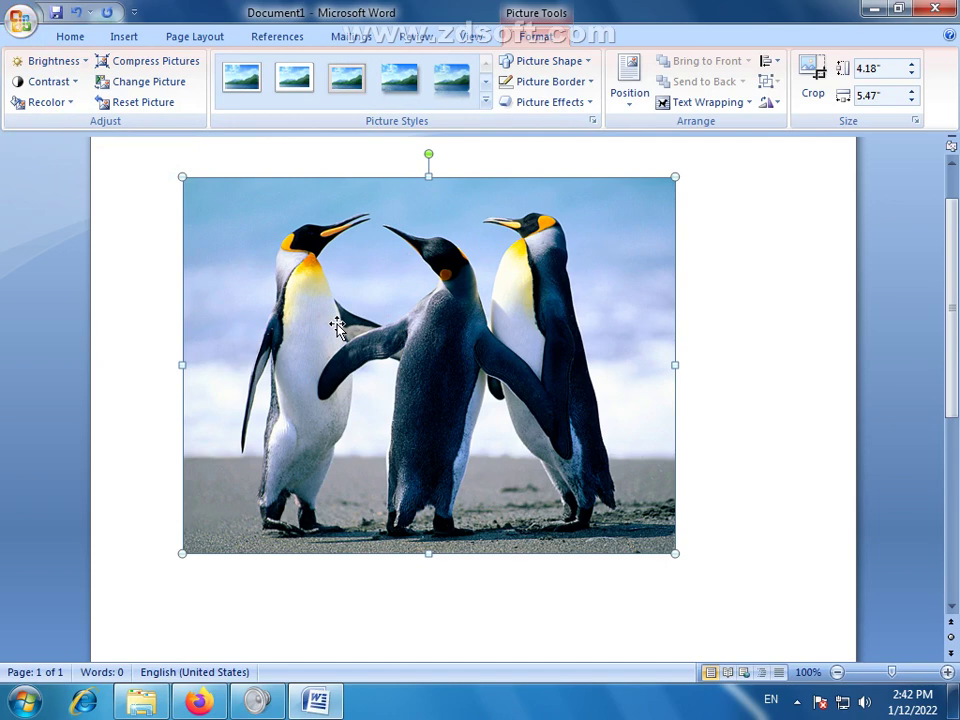
Look over the brightness levels, try +40 % contrast on the penguin picture and undo it
left_click(86, 61)
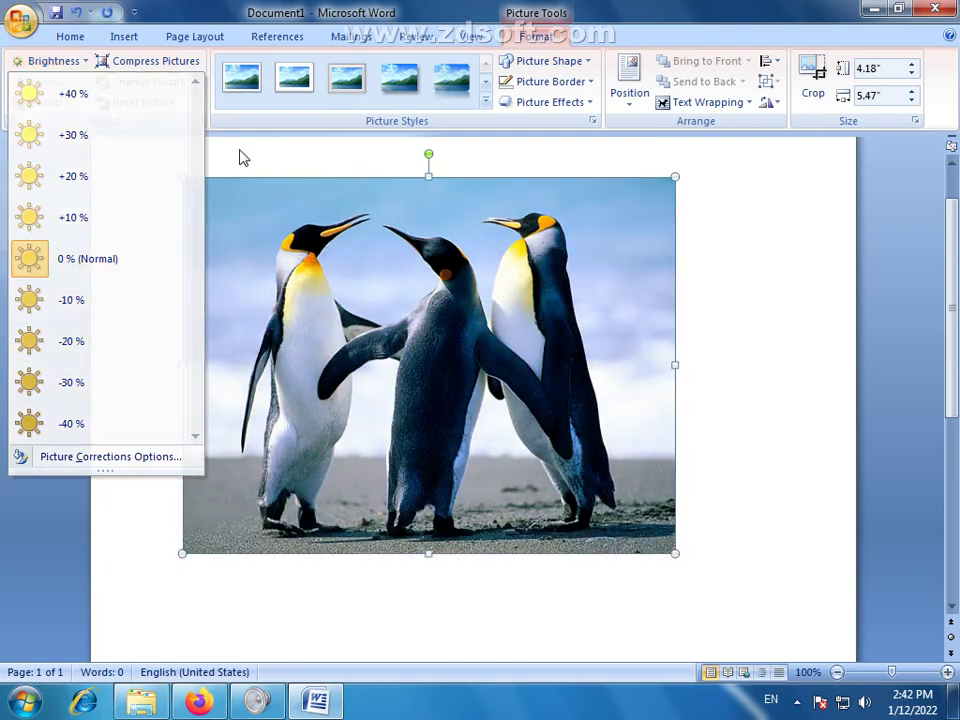
left_click(238, 156)
left_click(79, 86)
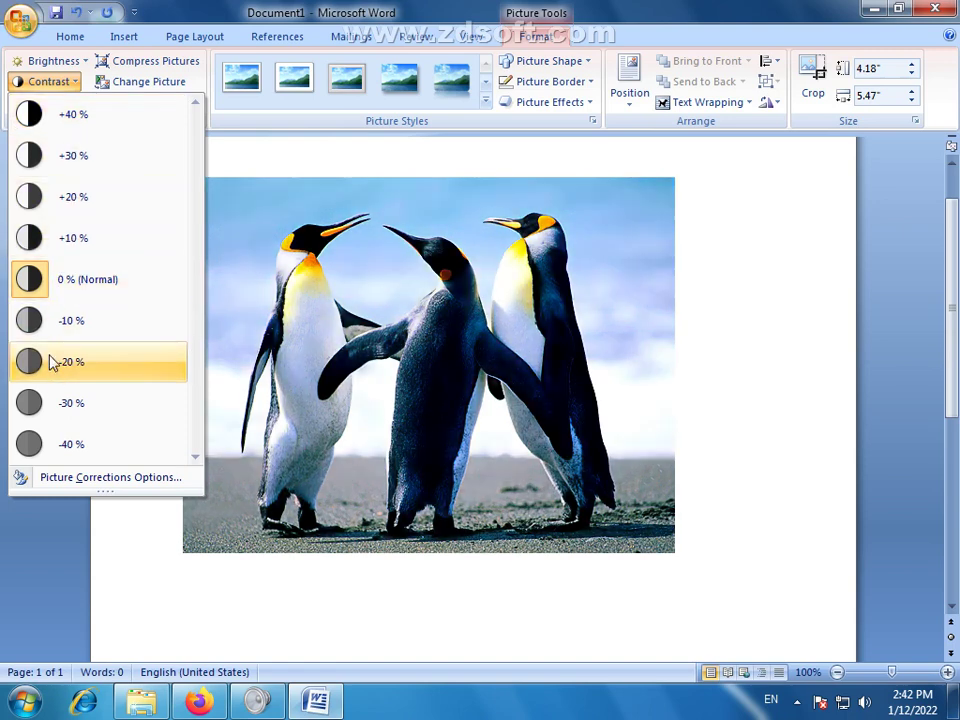
left_click(76, 117)
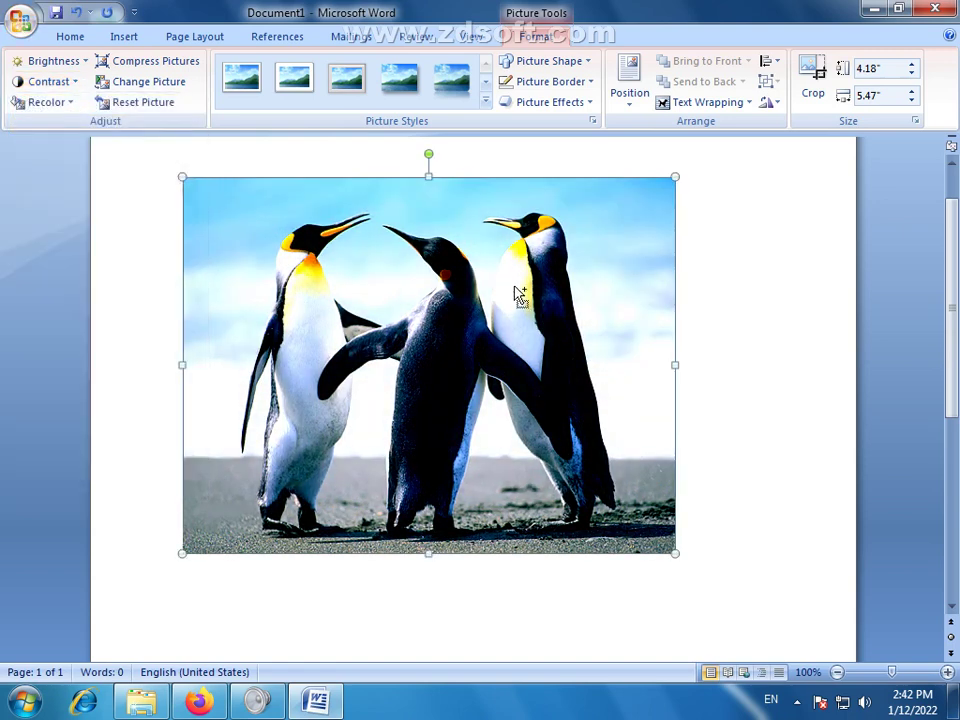
key("ctrl+z")
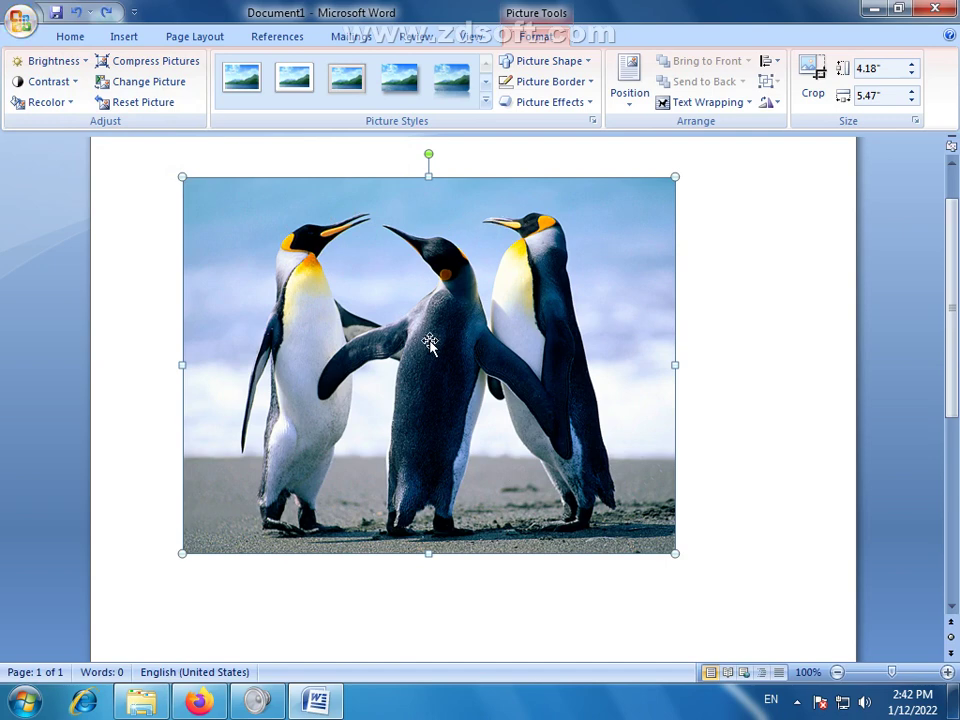
Preview the recolor modes, dark and light variations and additional variation colors on the penguin picture without applying any
left_click(72, 103)
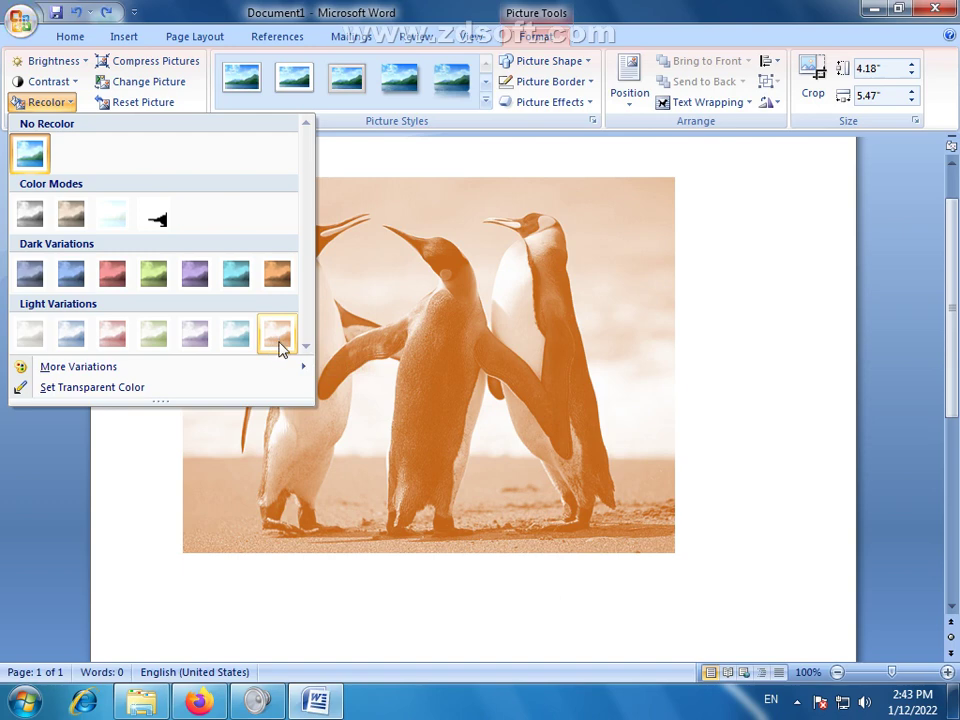
mouse_move(120, 368)
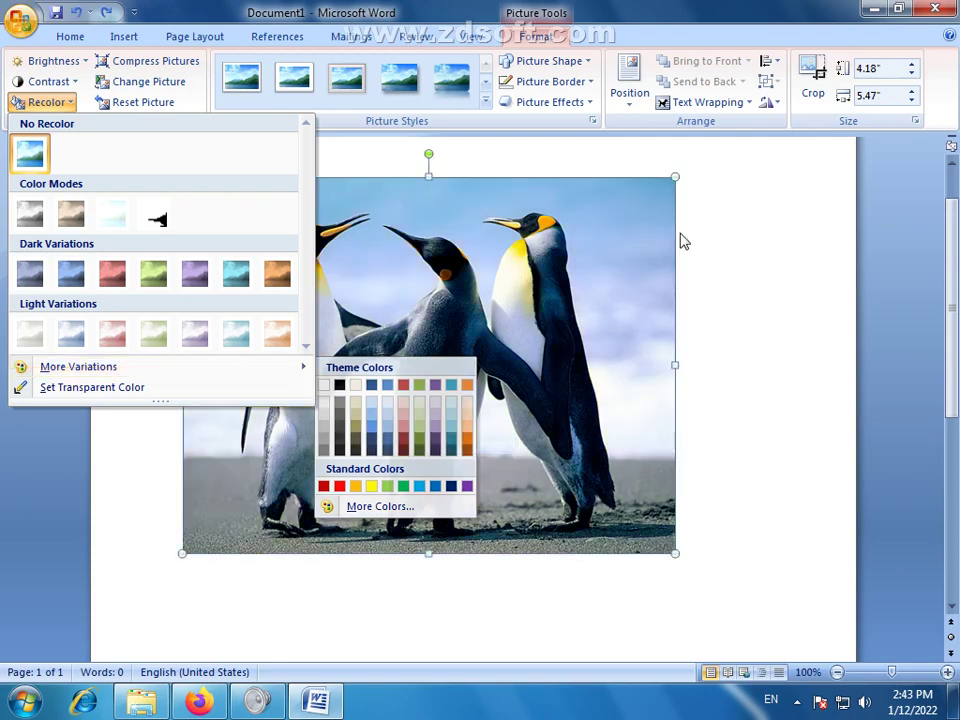
key("Escape")
key("Escape")
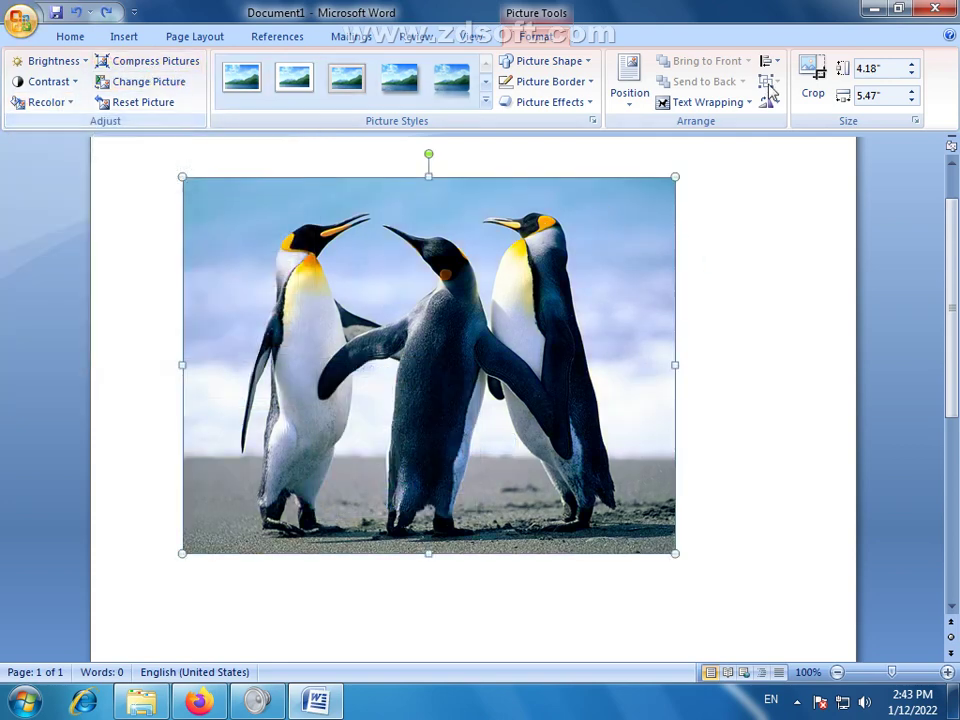
Compress all pictures in the document and apply the white-framed picture style to the penguin picture
left_click(157, 66)
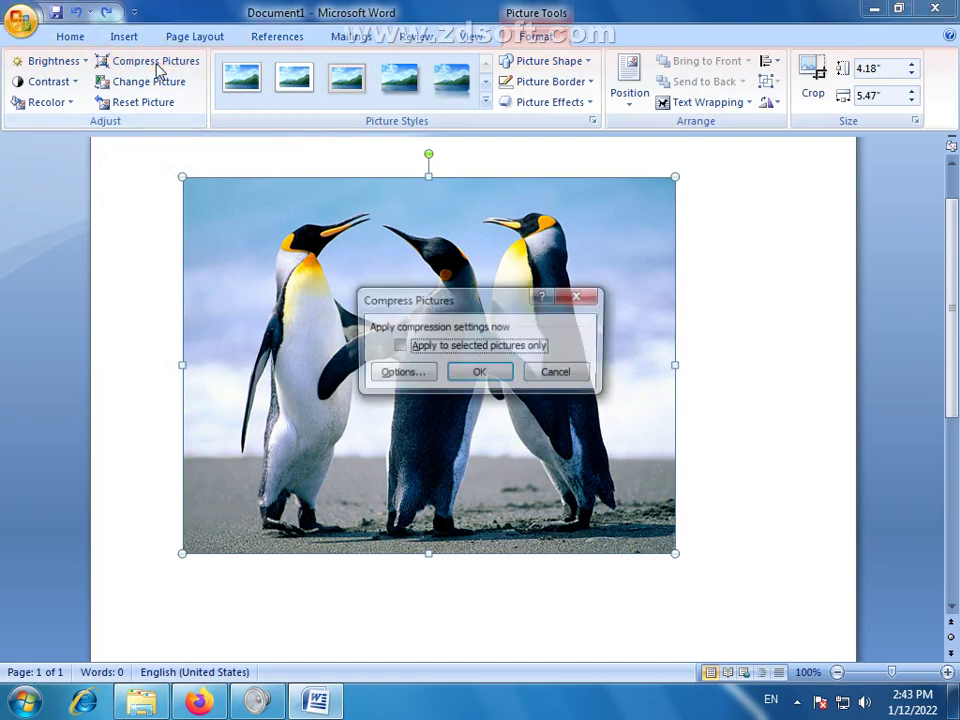
left_click(475, 372)
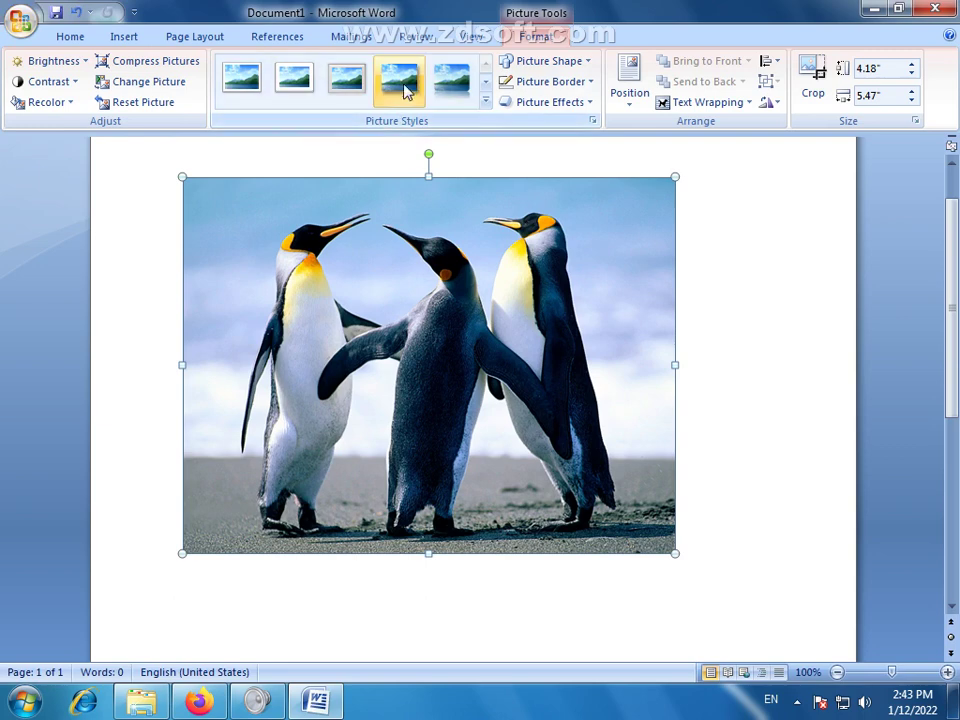
left_click(249, 88)
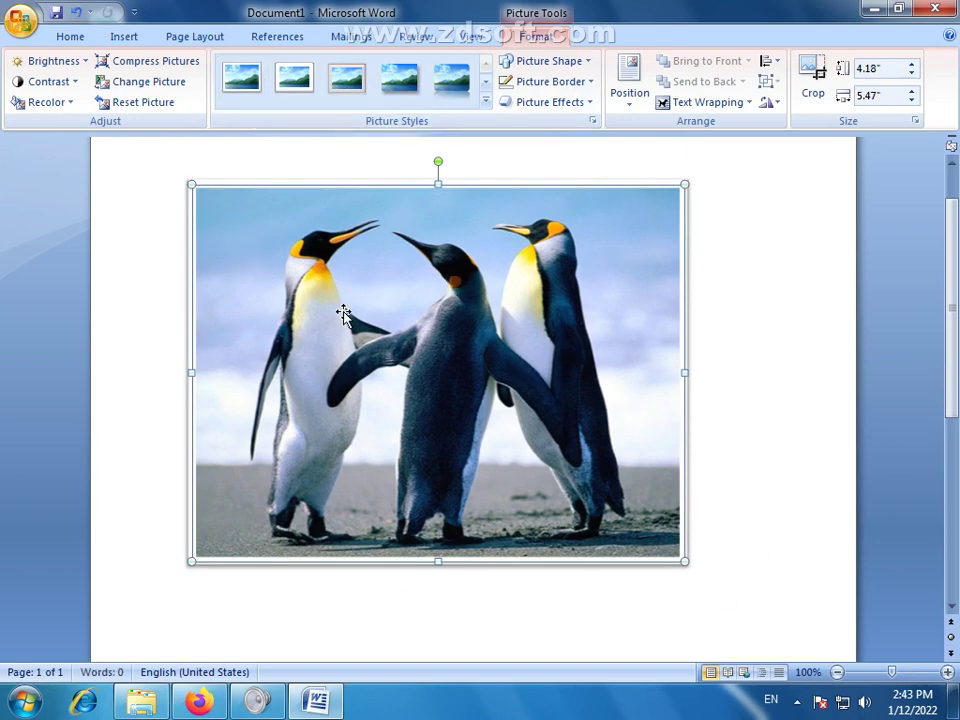
Replace the penguin picture with the Desert image from Sample Pictures
left_click(150, 84)
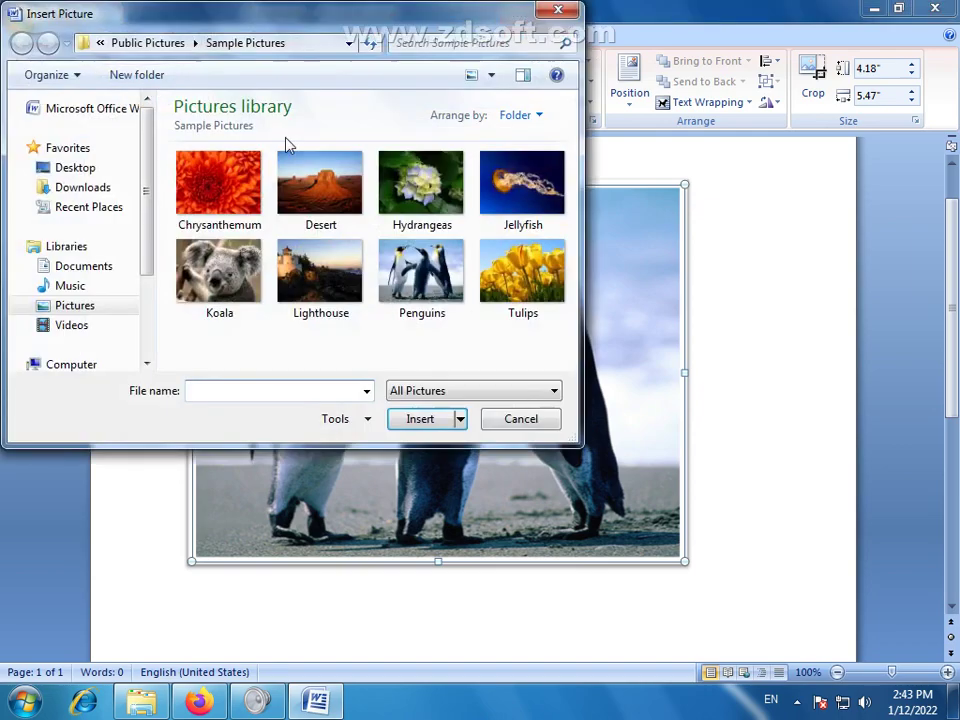
left_click(310, 258)
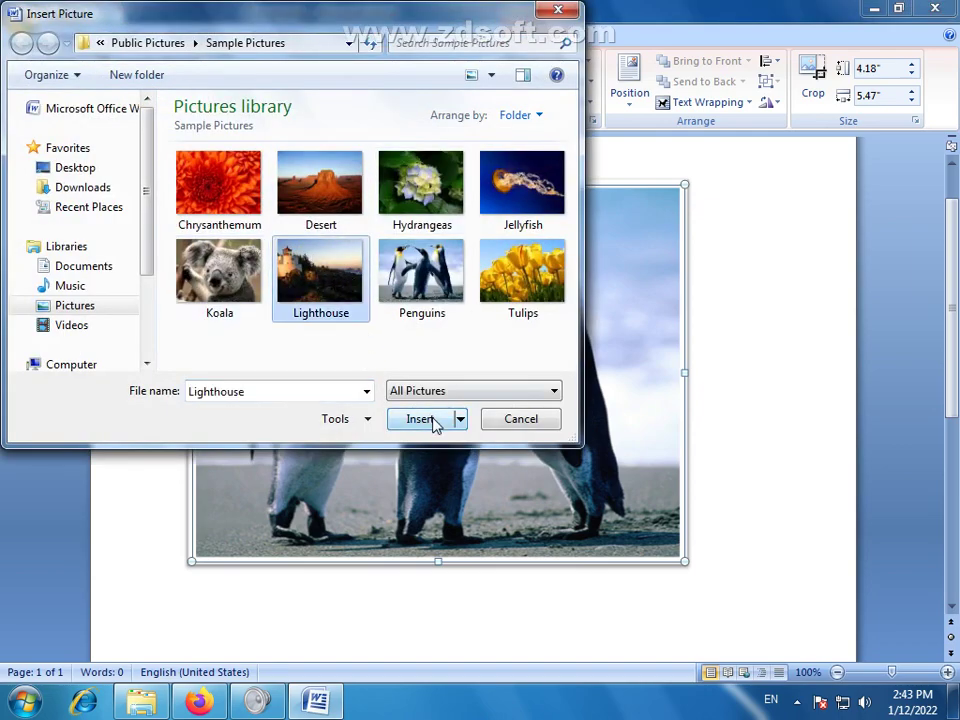
left_click(339, 206)
left_click(421, 420)
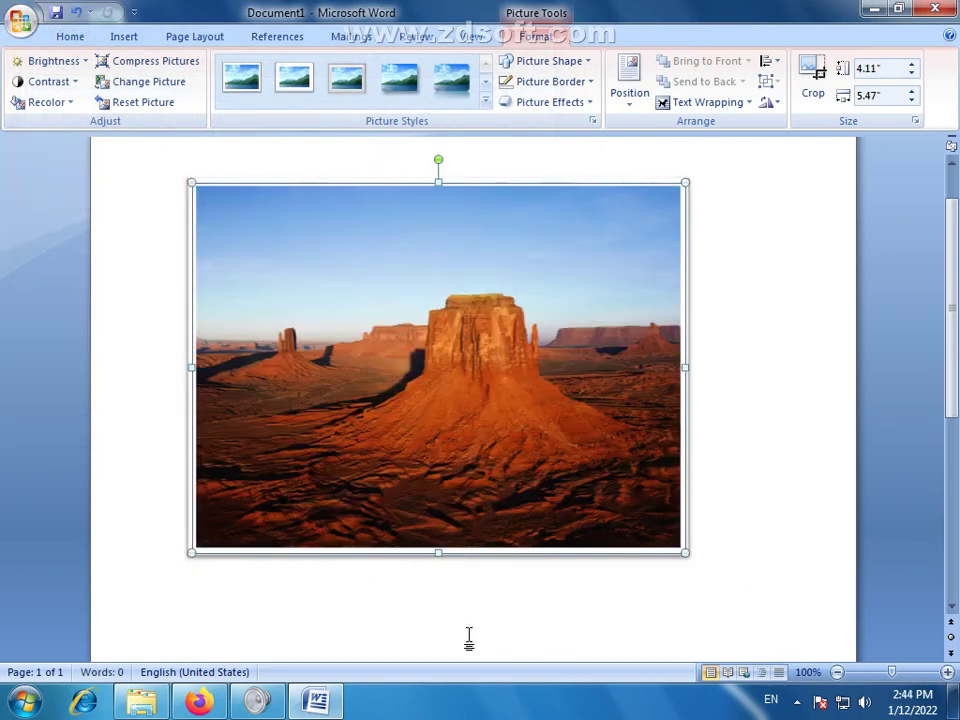
Try resetting the desert picture to its original size and formatting, and undo the reset
left_click(154, 104)
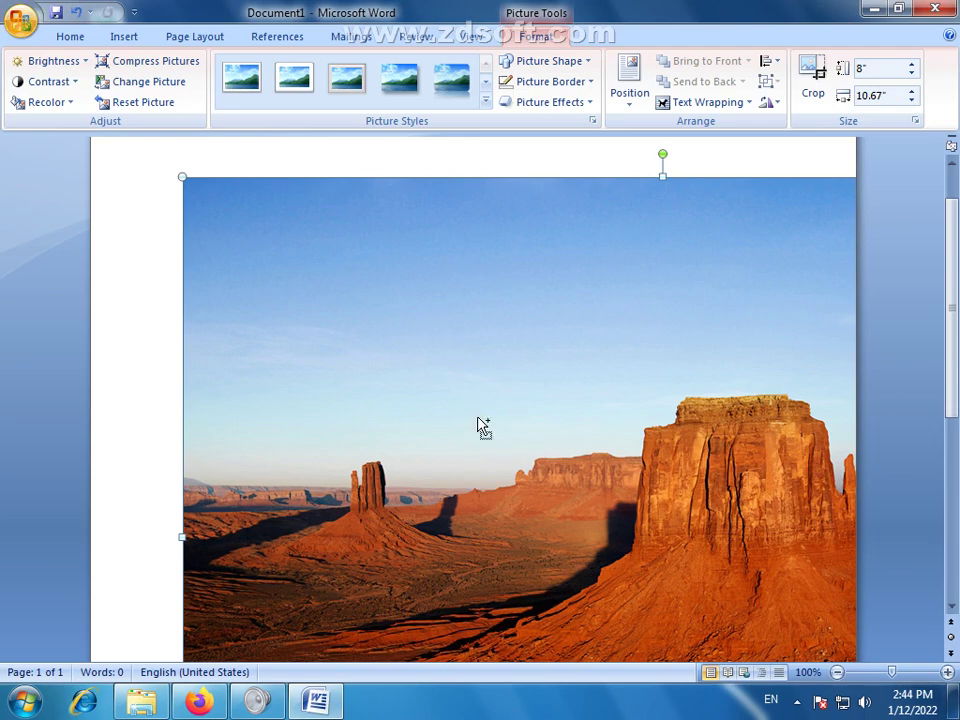
key("ctrl+z")
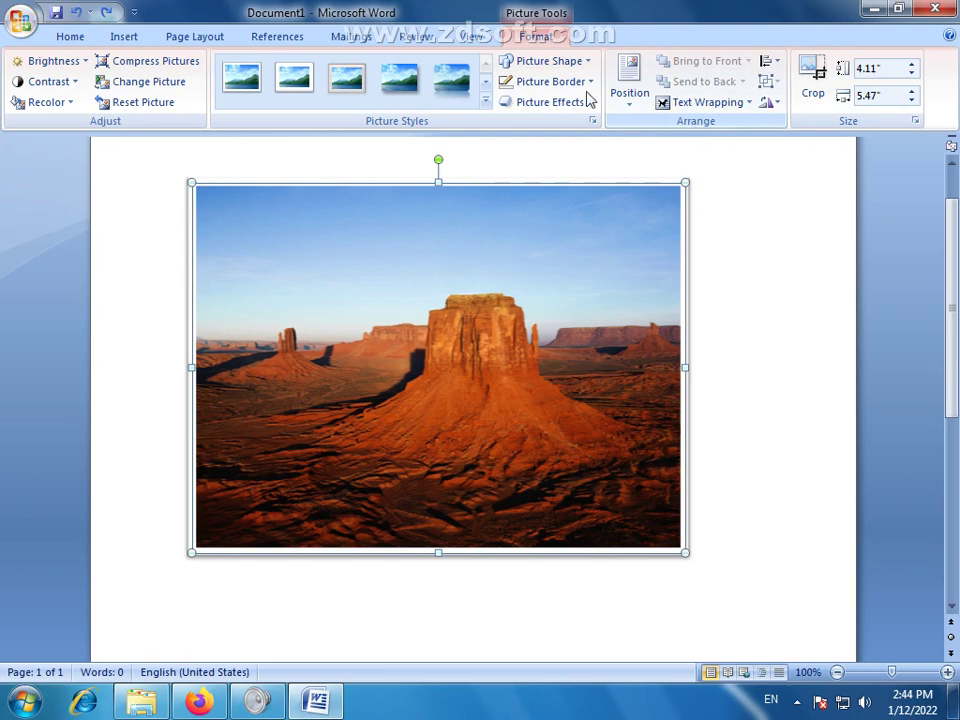
left_click(190, 38)
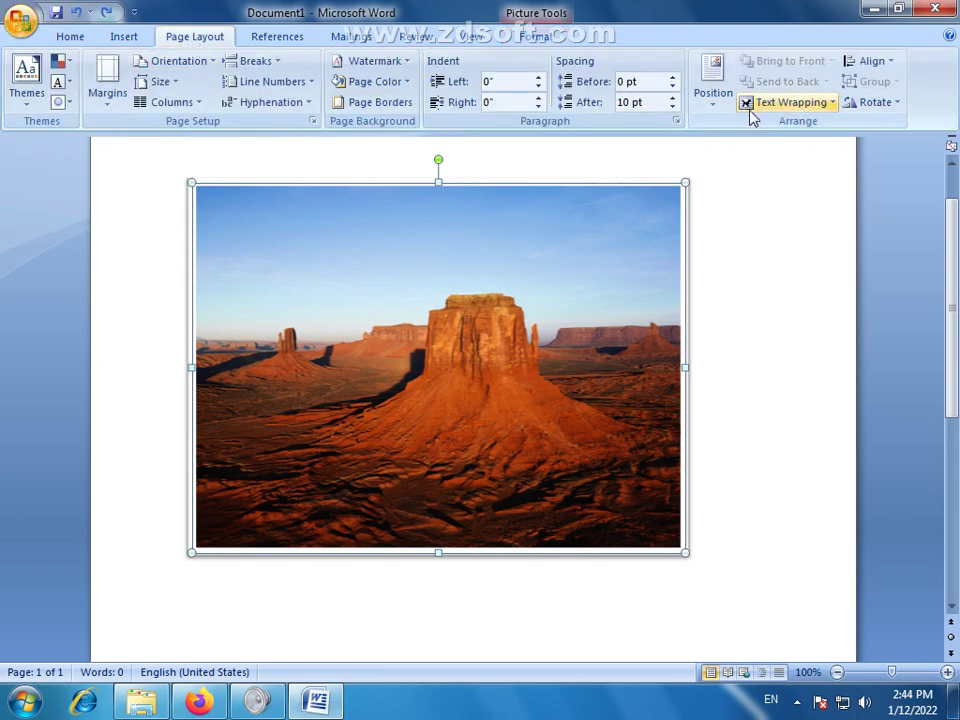
double_click(536, 242)
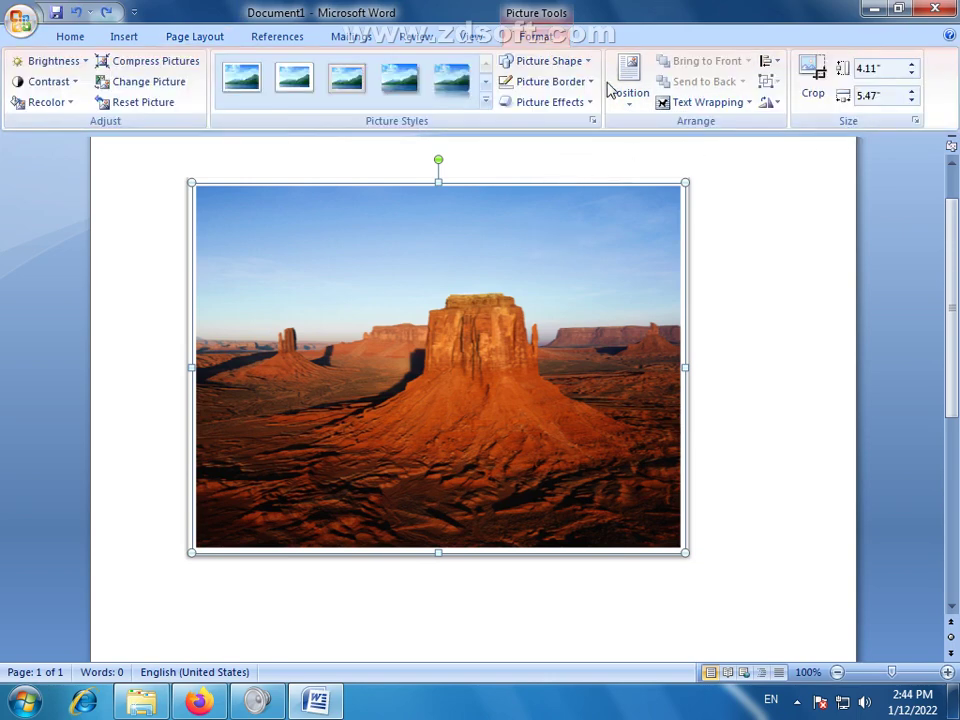
left_click(130, 40)
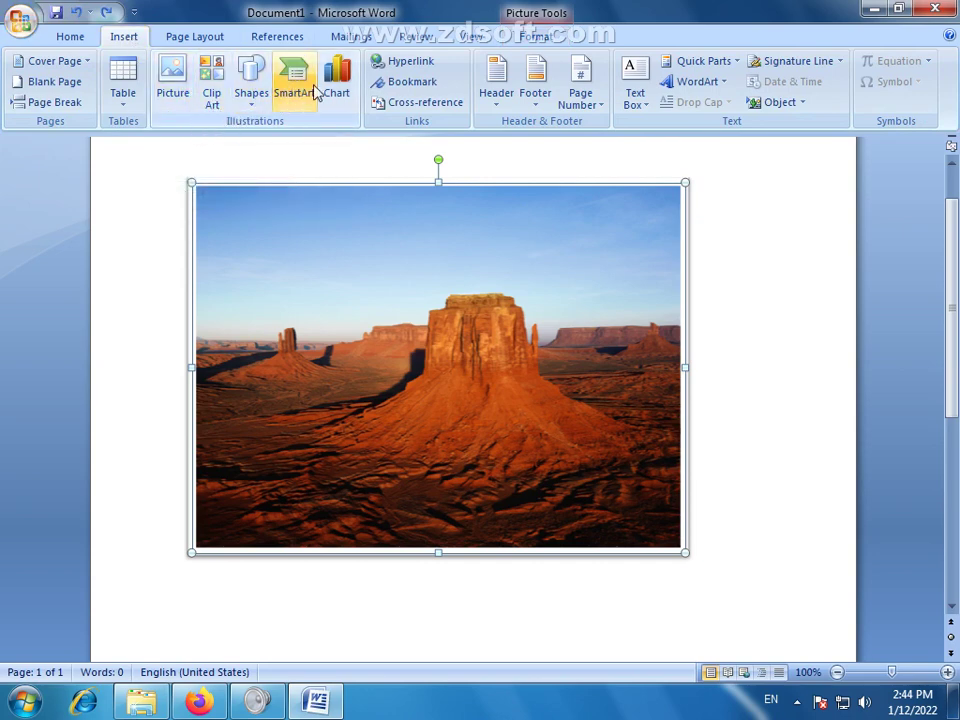
left_click(188, 37)
left_click(74, 36)
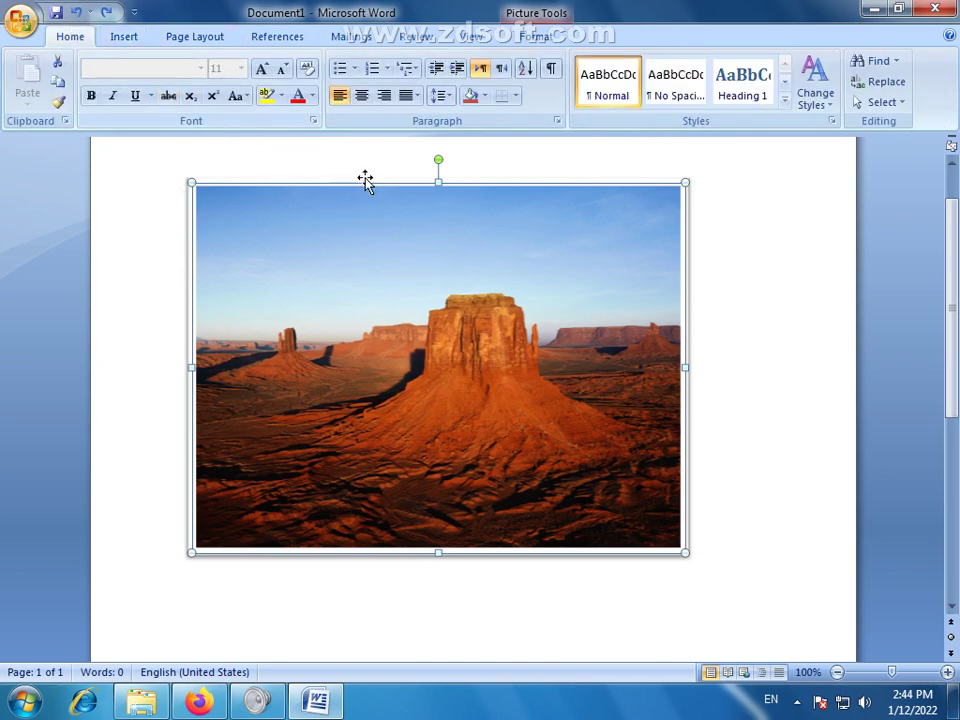
left_click(124, 40)
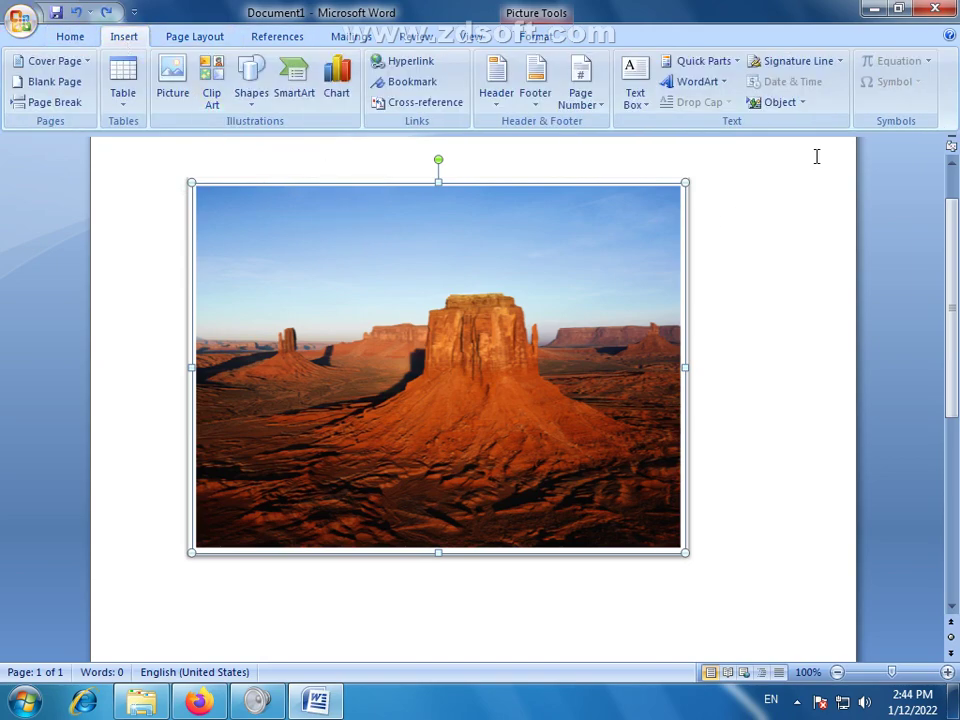
double_click(480, 298)
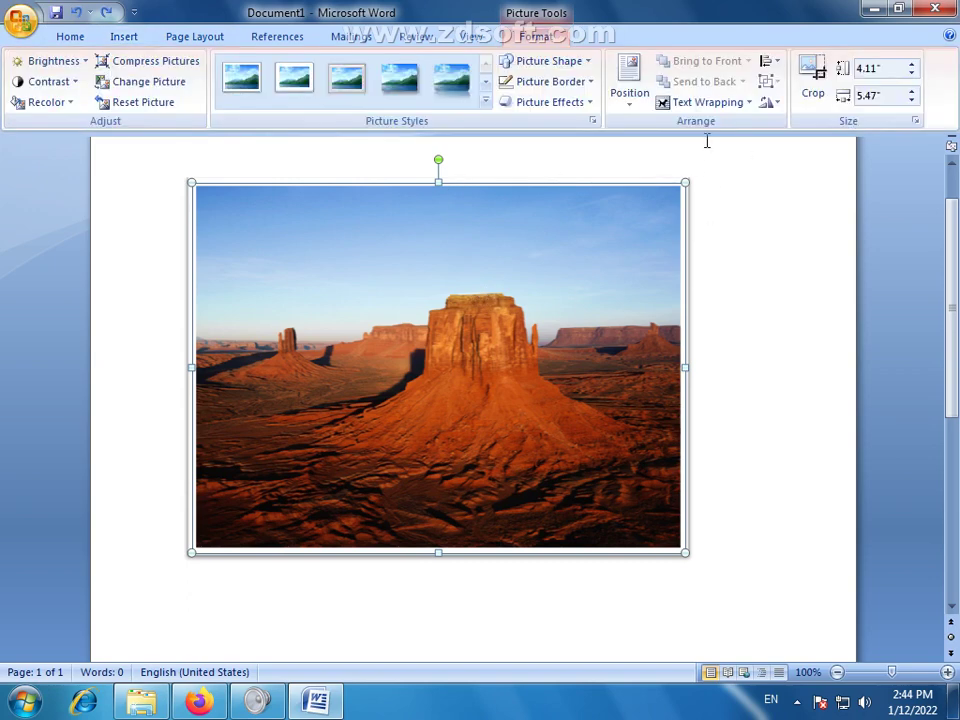
Enlarge the desert picture proportionally to about 4.83" by 6.44" and shrink it to about 2.89" by 3.85"
left_click(811, 89)
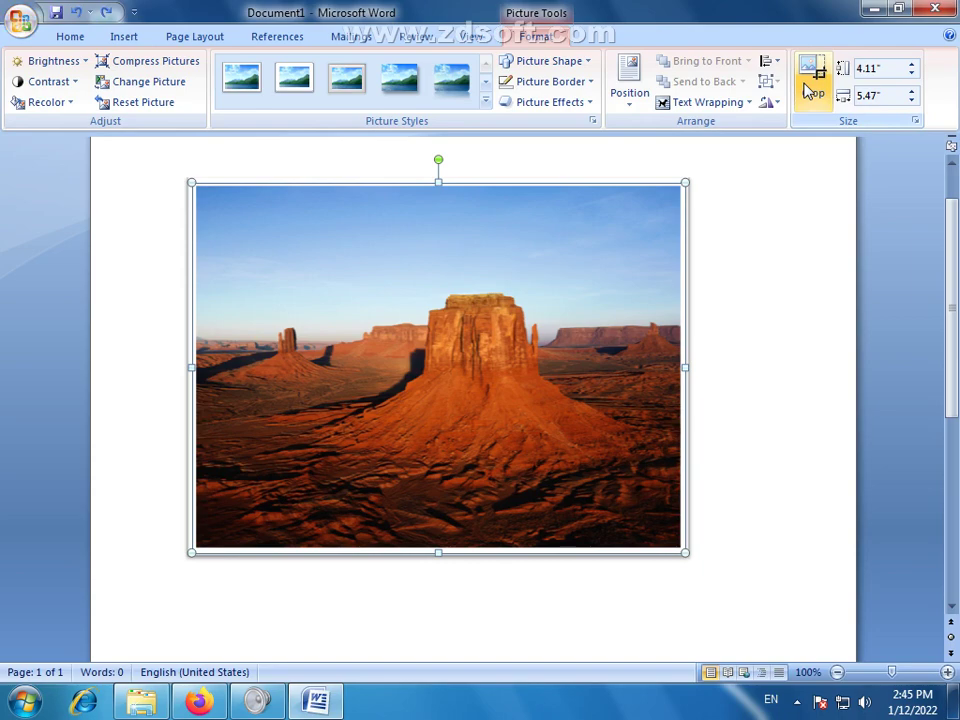
left_click_drag(685, 553, 773, 598)
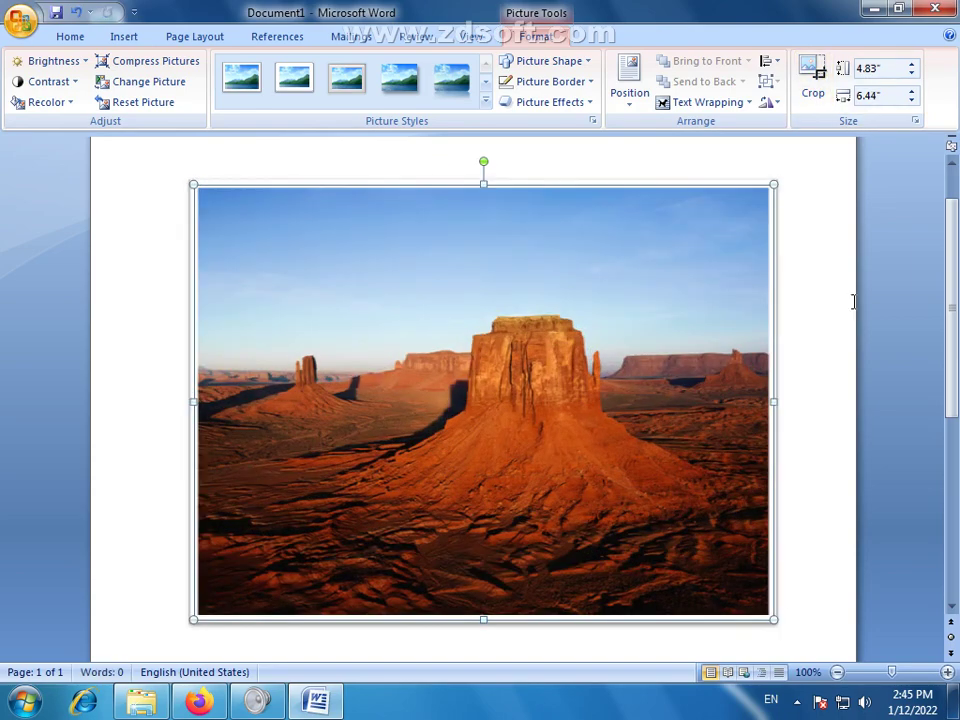
left_click_drag(954, 294, 953, 303)
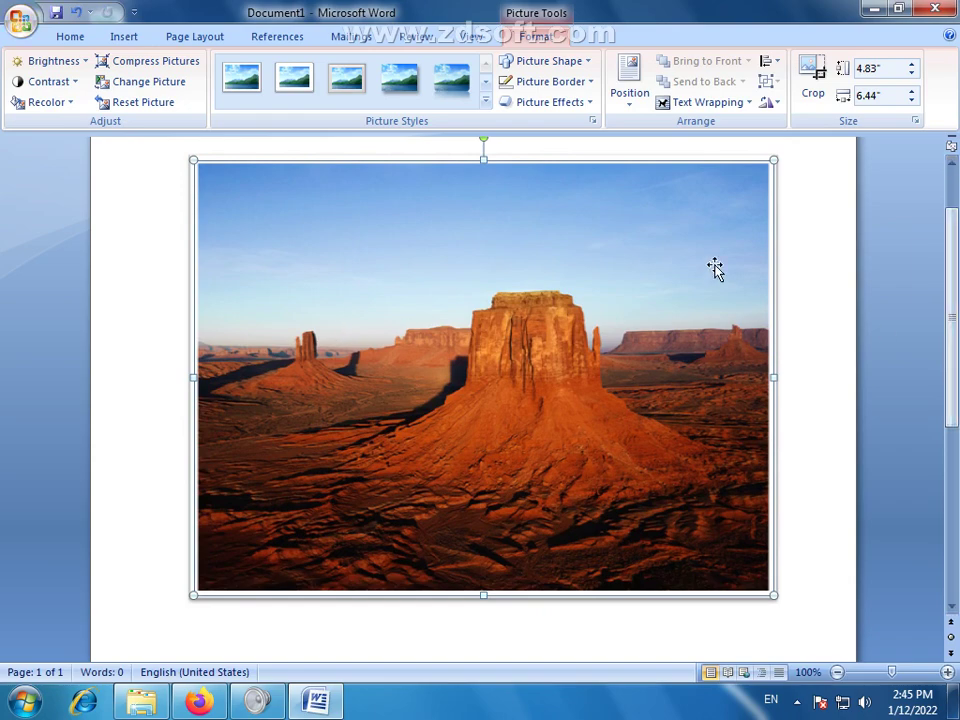
left_click(830, 256)
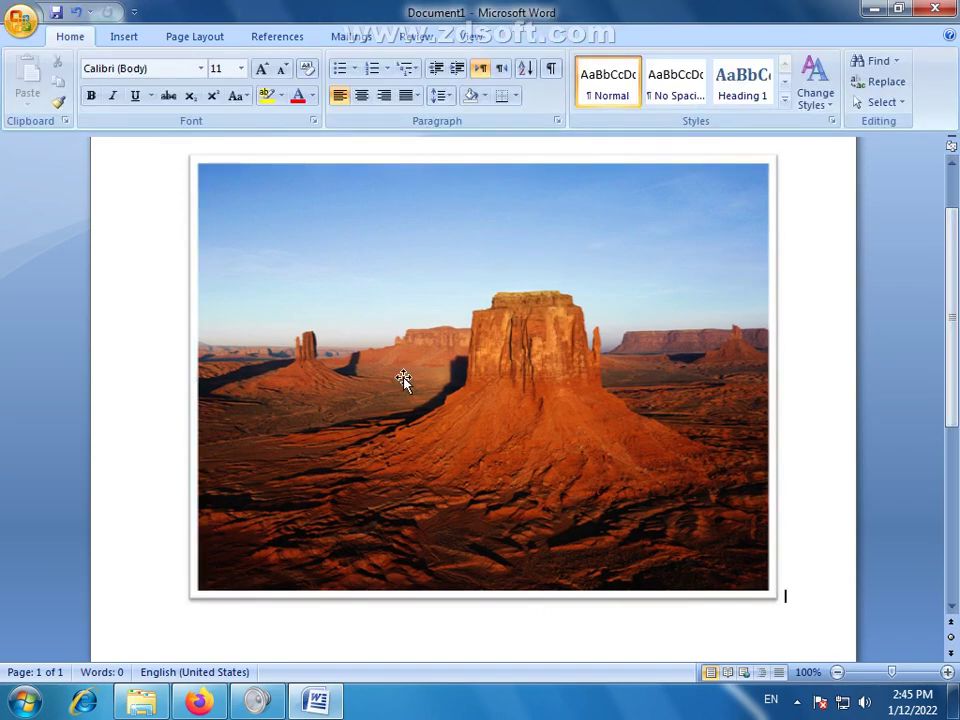
left_click(457, 330)
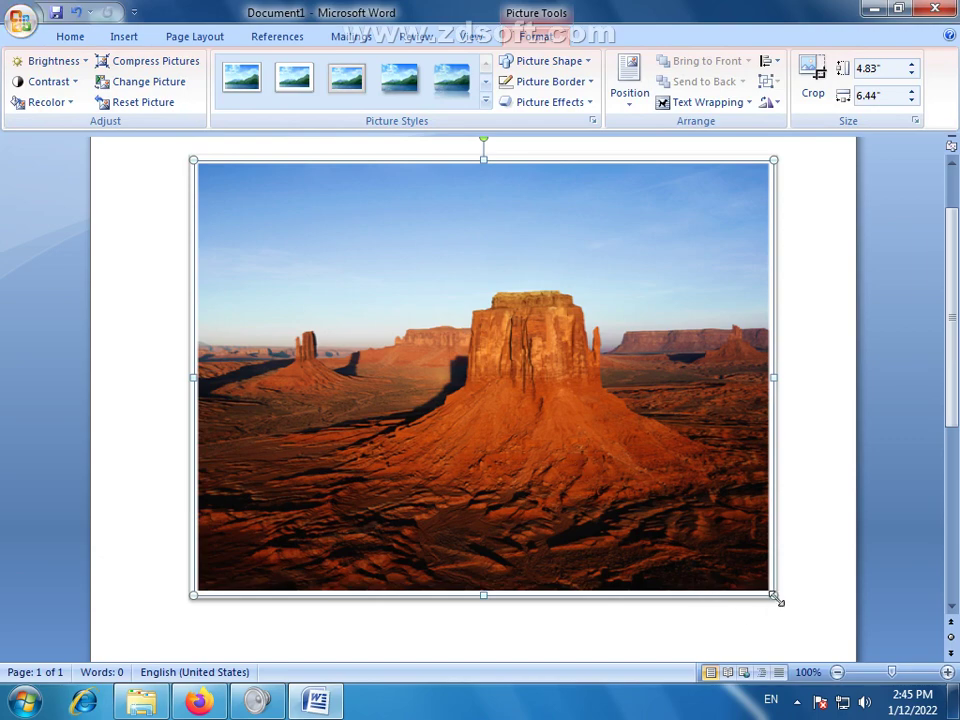
left_click_drag(775, 597, 540, 399)
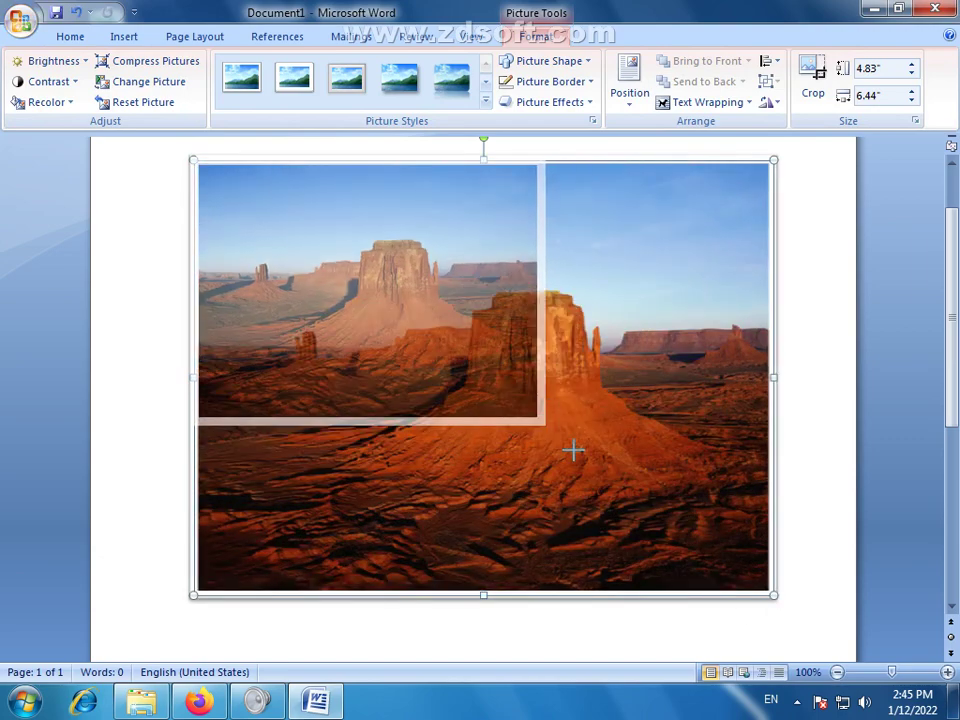
left_click_drag(573, 450, 570, 452)
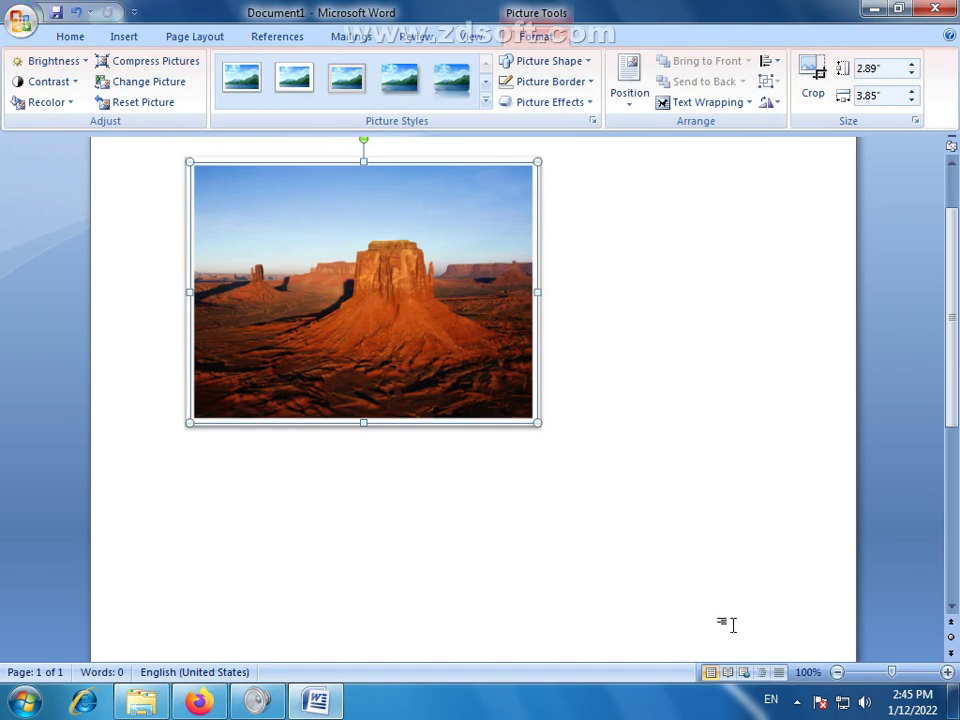
Enlarge the desert picture proportionally to about 4.69" high and 6.25" wide
left_click_drag(540, 423, 705, 561)
left_click_drag(694, 266, 628, 287)
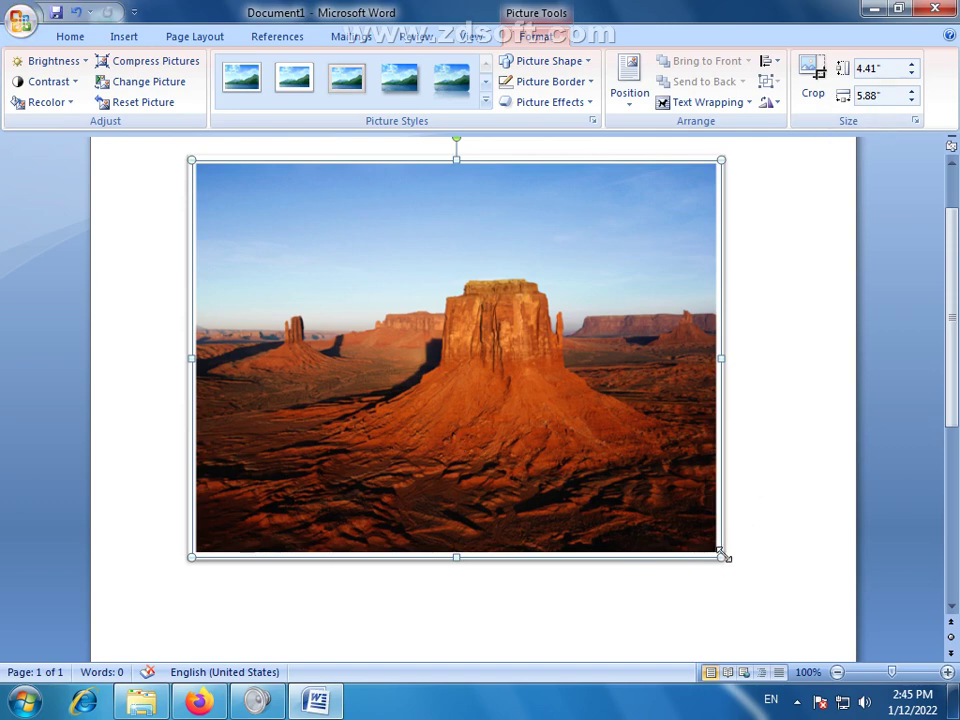
left_click_drag(723, 558, 752, 579)
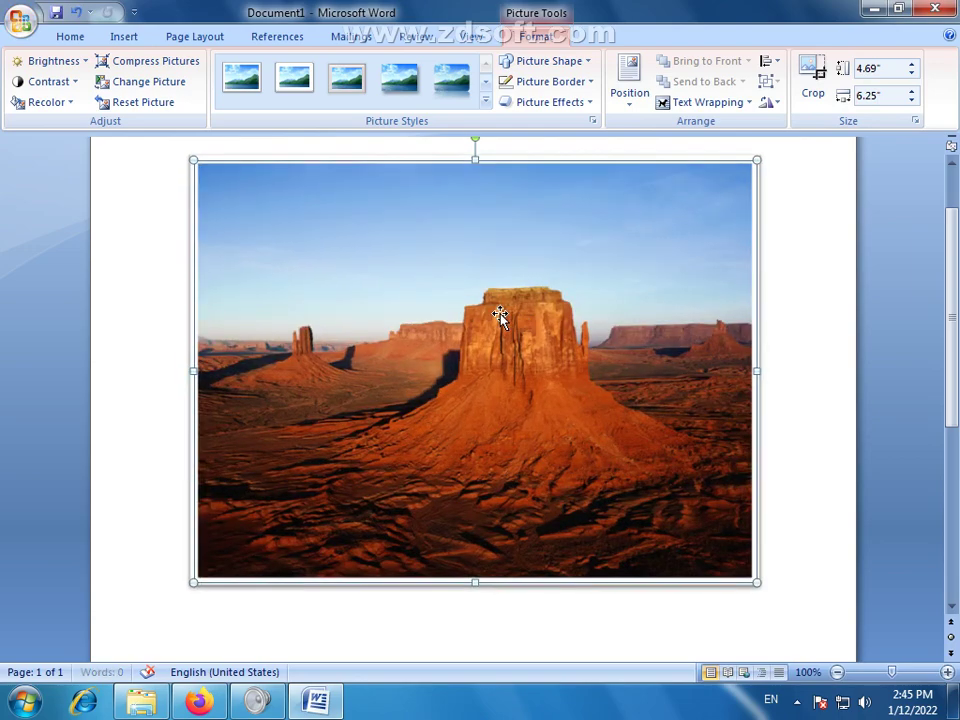
Crop the desert picture on all four sides around the central rock, to about 2.92" high and 3.01" wide
left_click(810, 78)
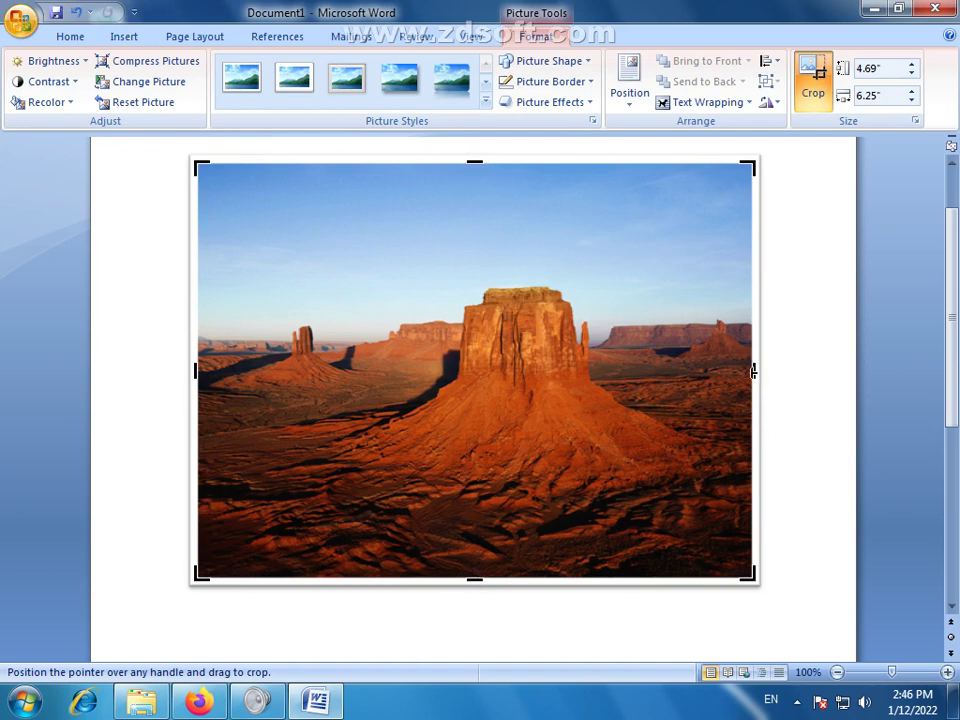
left_click_drag(755, 370, 647, 375)
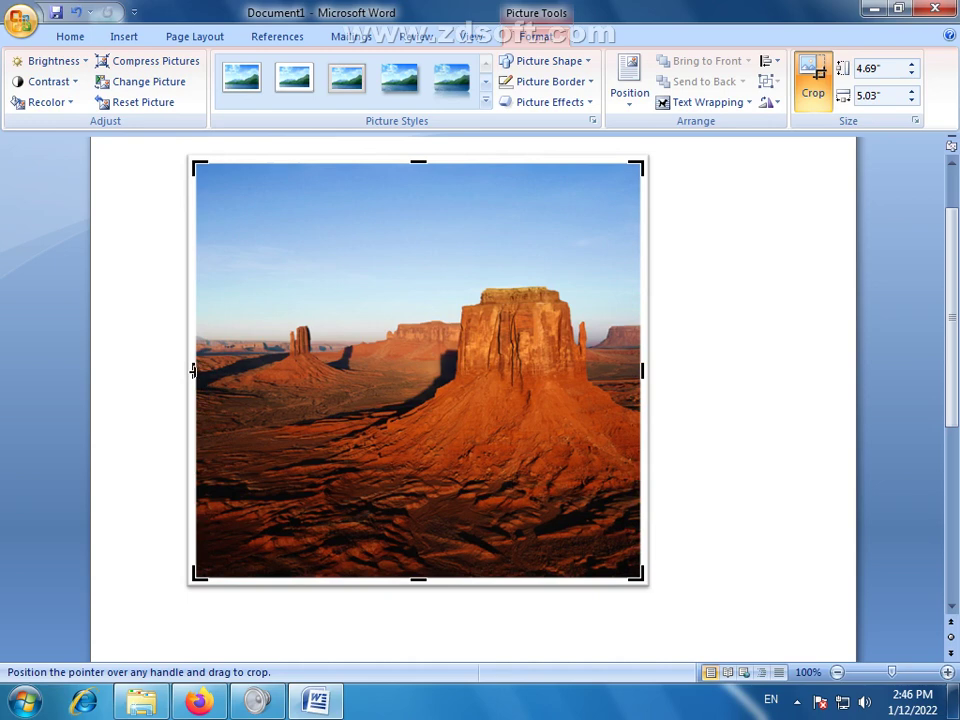
left_click_drag(193, 371, 375, 386)
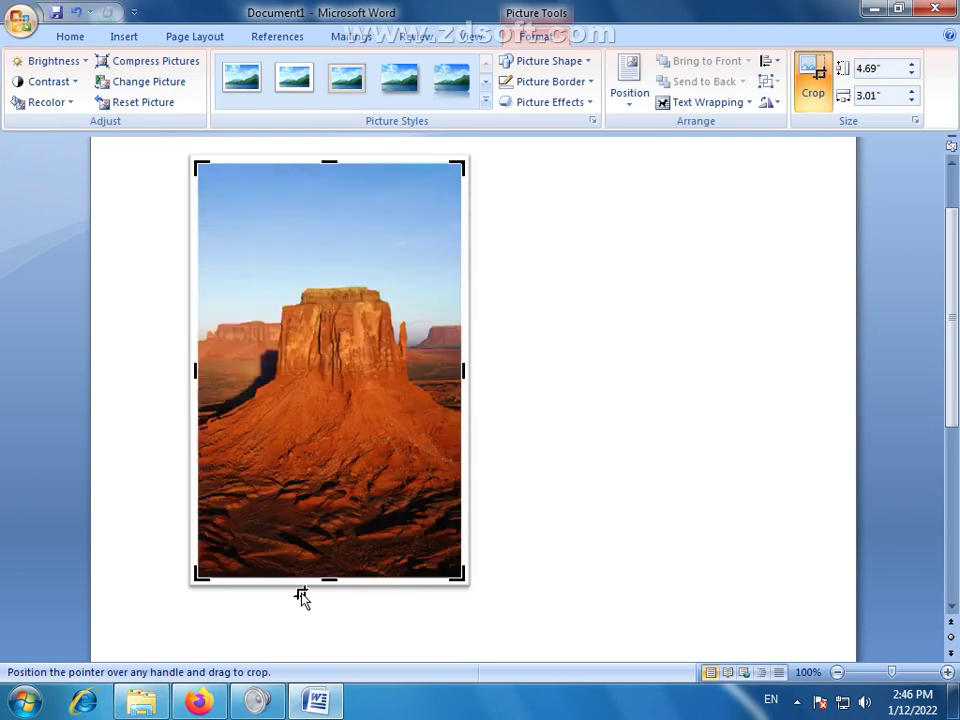
left_click_drag(329, 579, 339, 484)
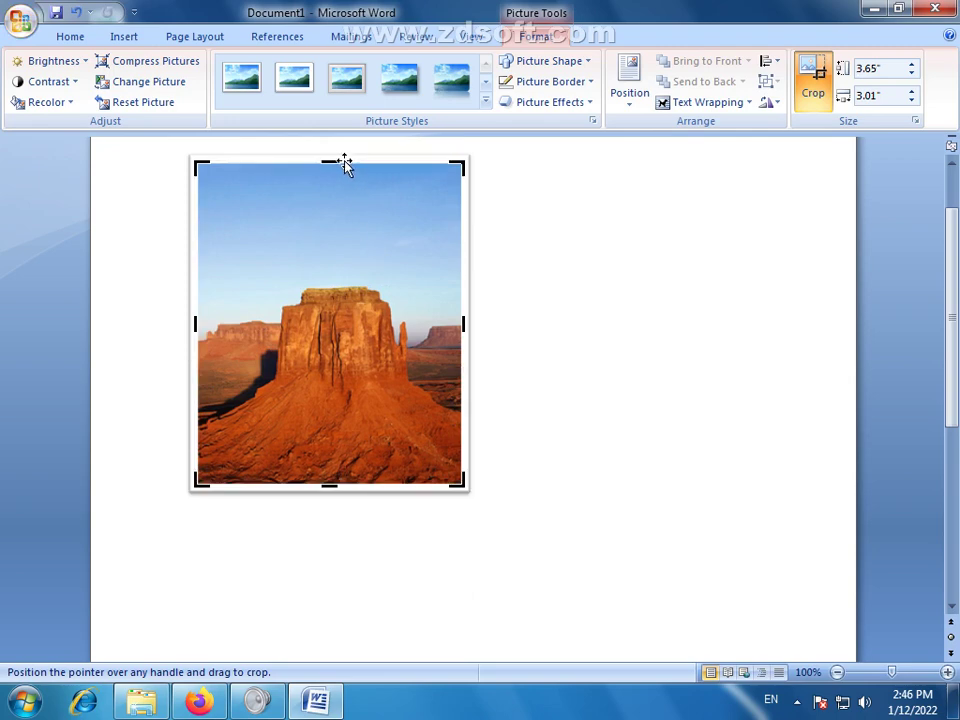
left_click_drag(328, 161, 328, 223)
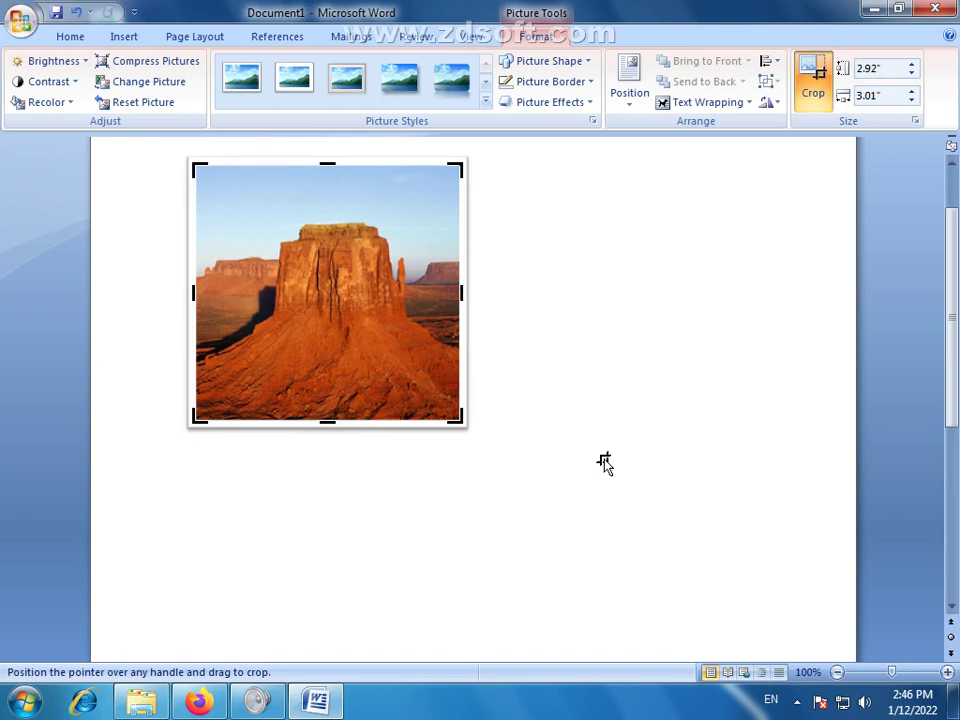
Finish cropping and enlarge the desert picture proportionally to about 5.3" high and 5.47" wide
double_click(675, 308)
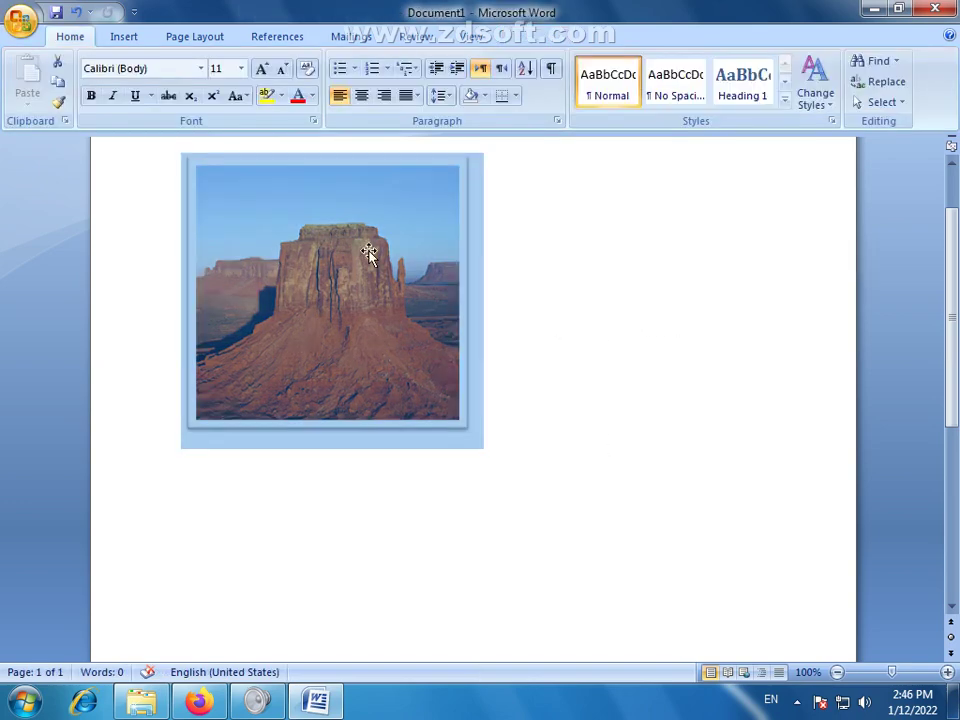
left_click(546, 332)
left_click(422, 306)
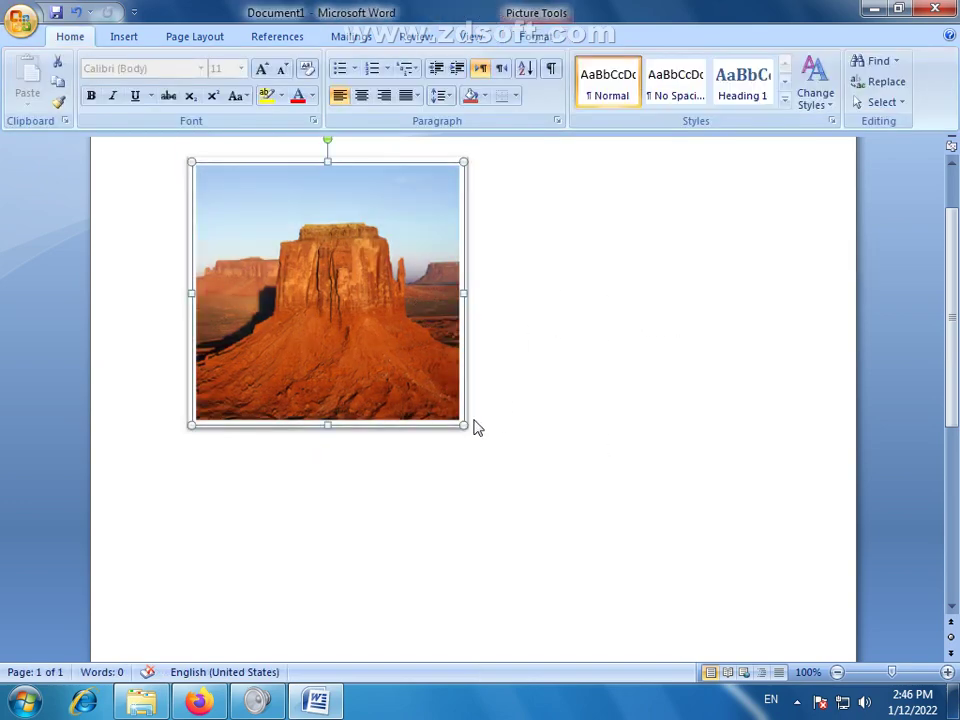
left_click_drag(465, 426, 733, 404)
left_click(733, 404)
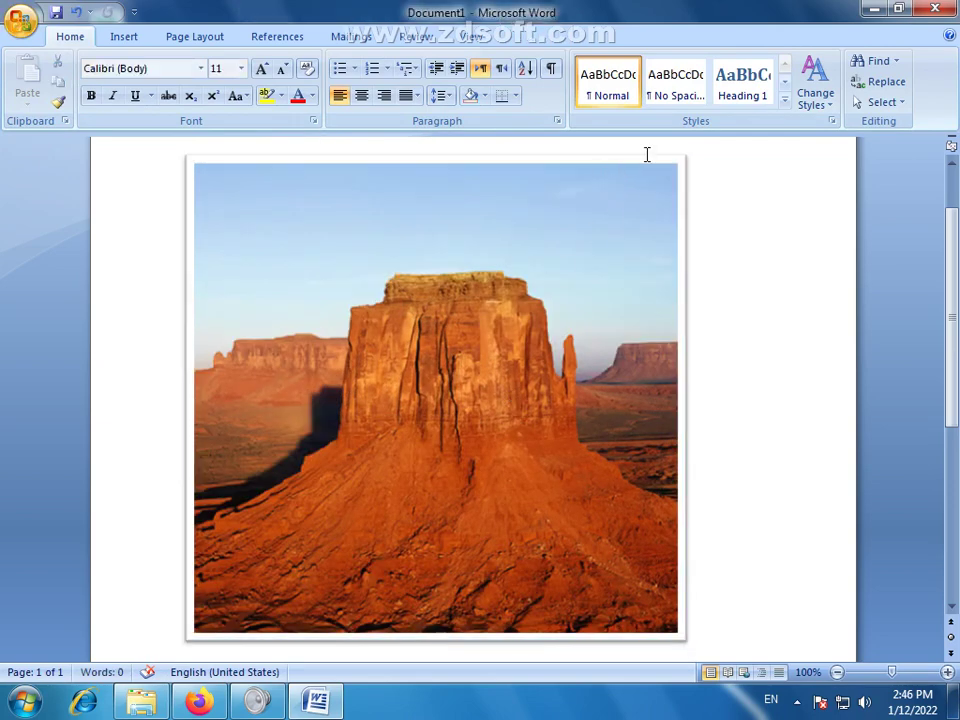
left_click(550, 296)
left_click(550, 296)
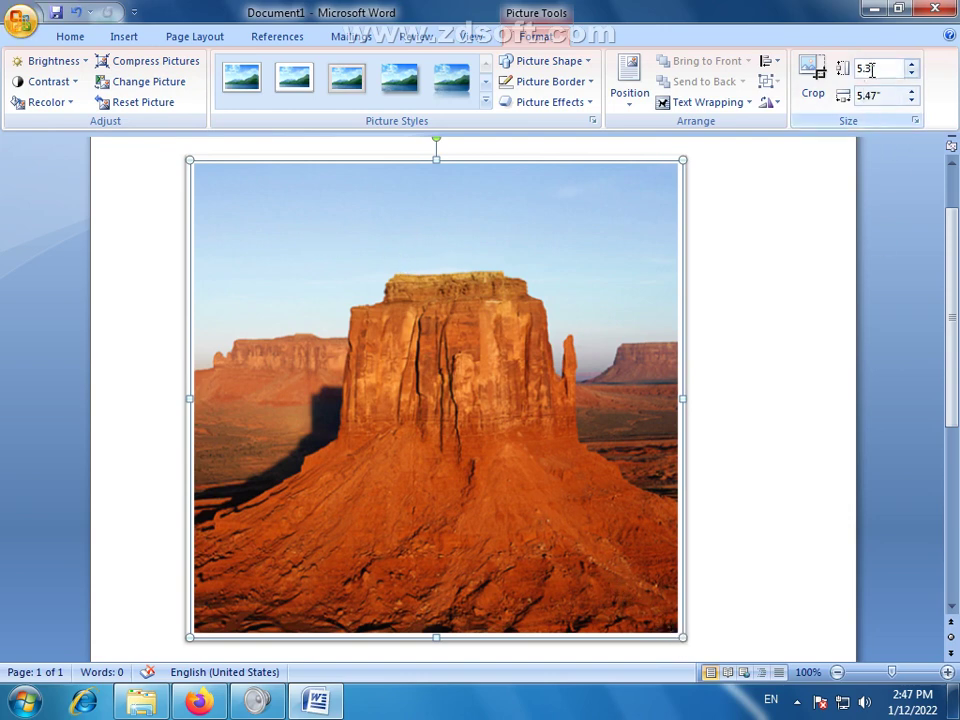
key("Return")
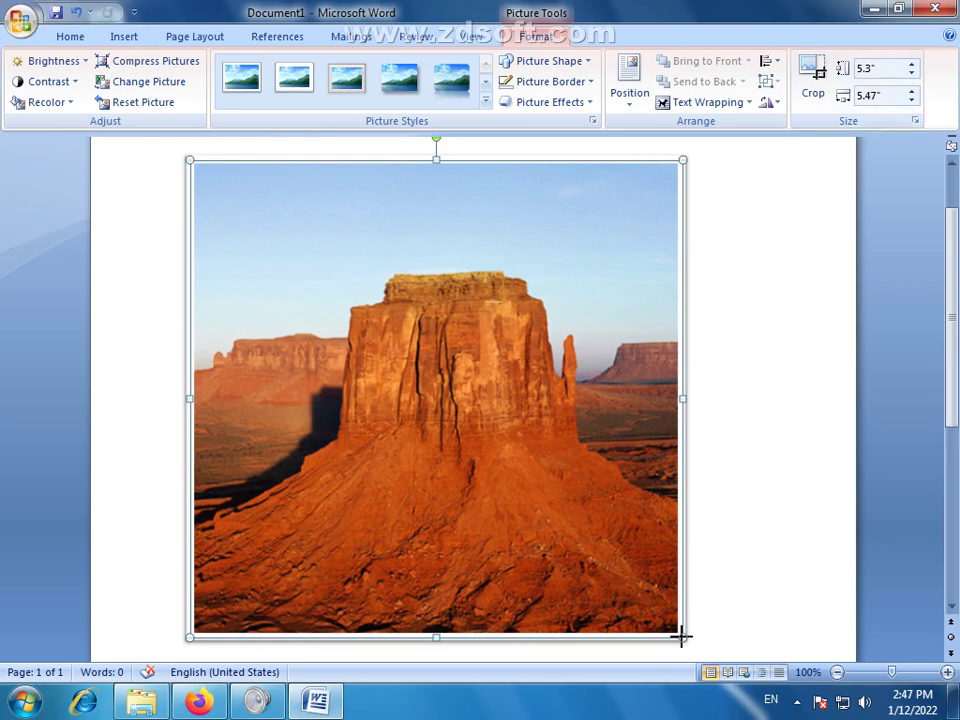
Shrink the desert picture proportionally to about 2.58" by 2.67" and set its height to 5.58"
left_click_drag(680, 635, 424, 362)
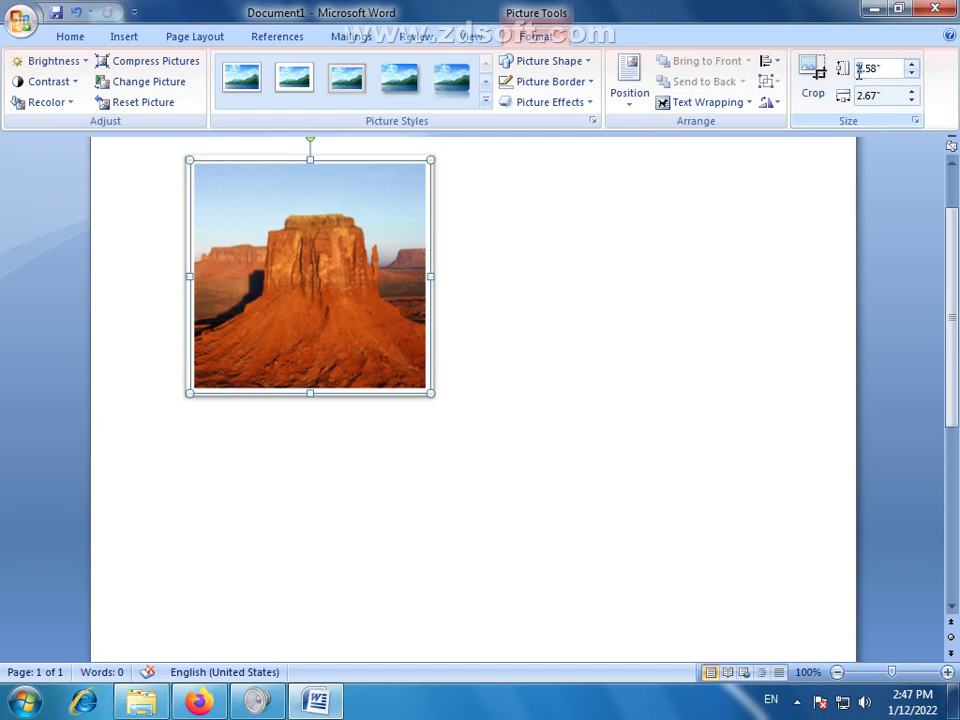
type("5")
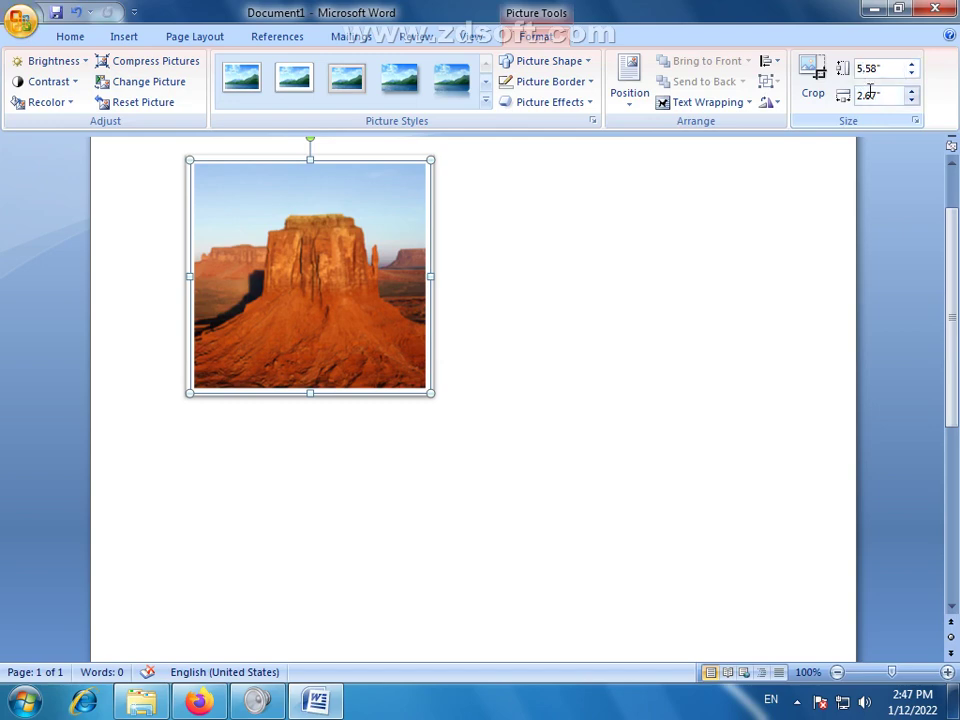
left_click(858, 97)
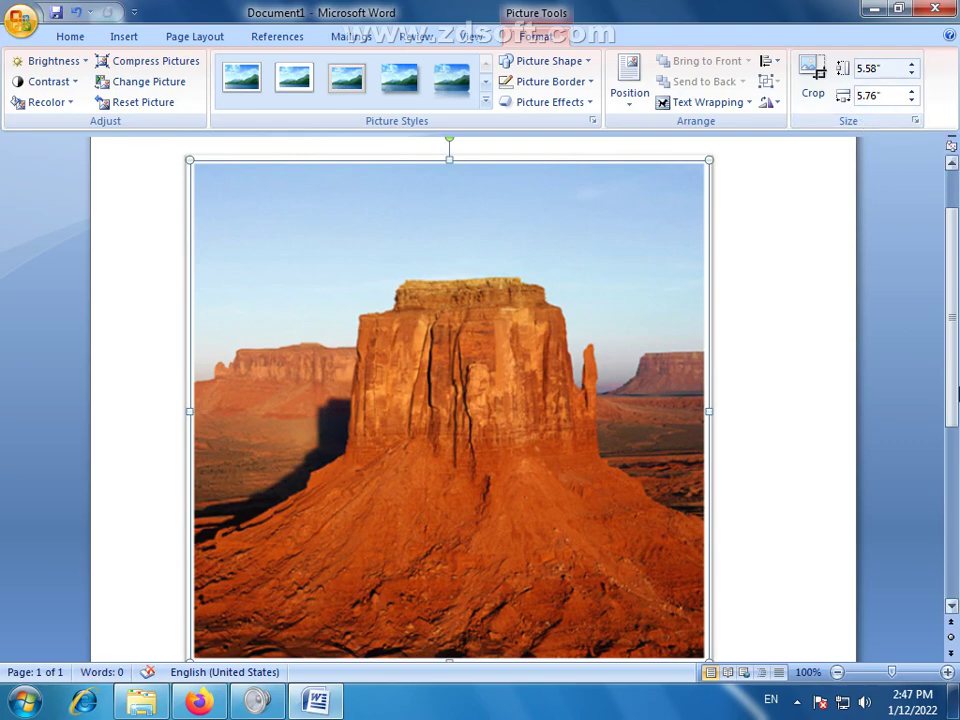
Stretch only the width of the desert picture to about 6.54"
scroll(952, 390, "down", 1)
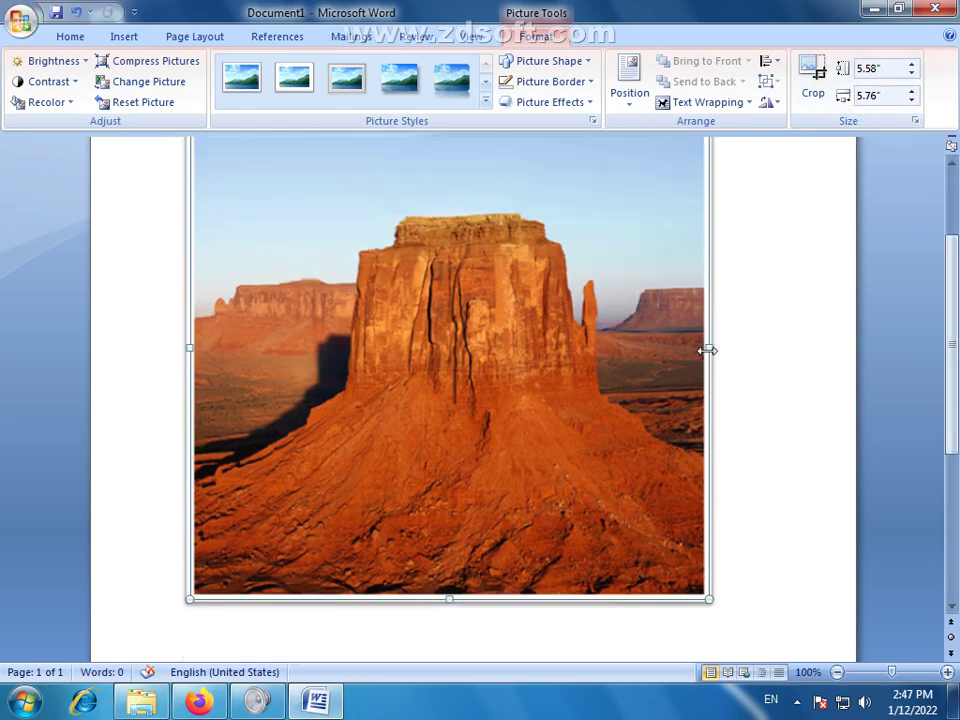
left_click_drag(708, 350, 779, 347)
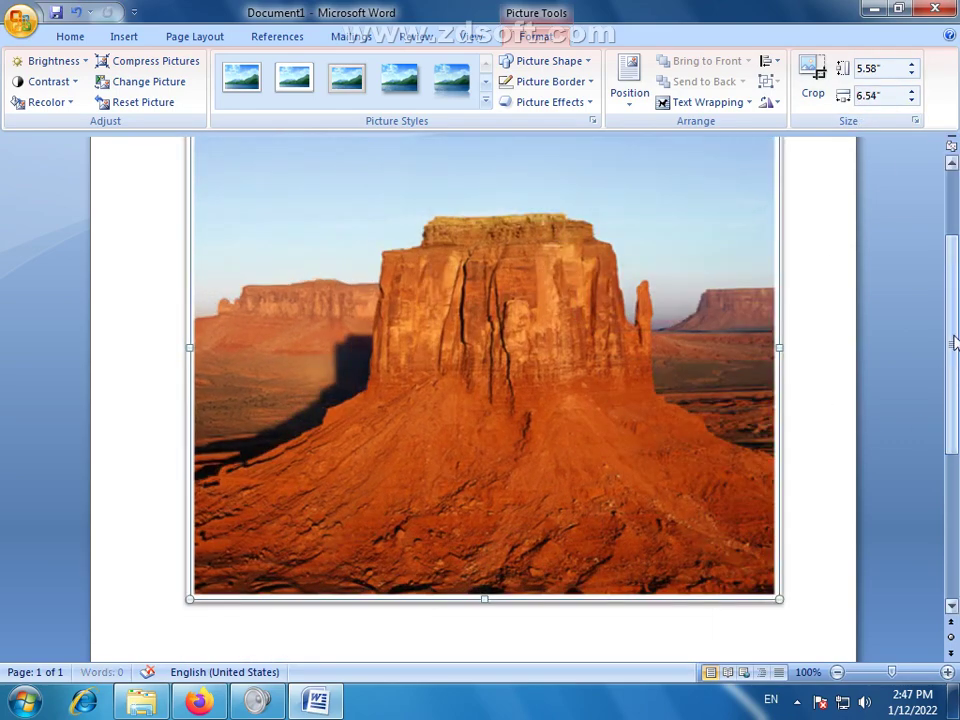
scroll(952, 343, "up", 3)
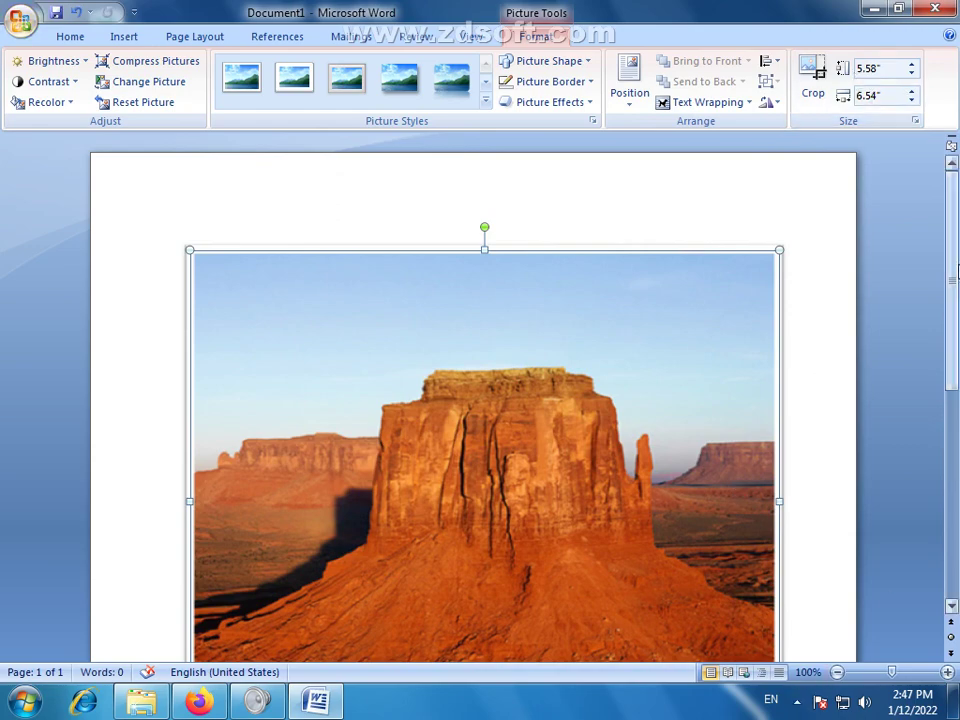
scroll(656, 300, "down", 2)
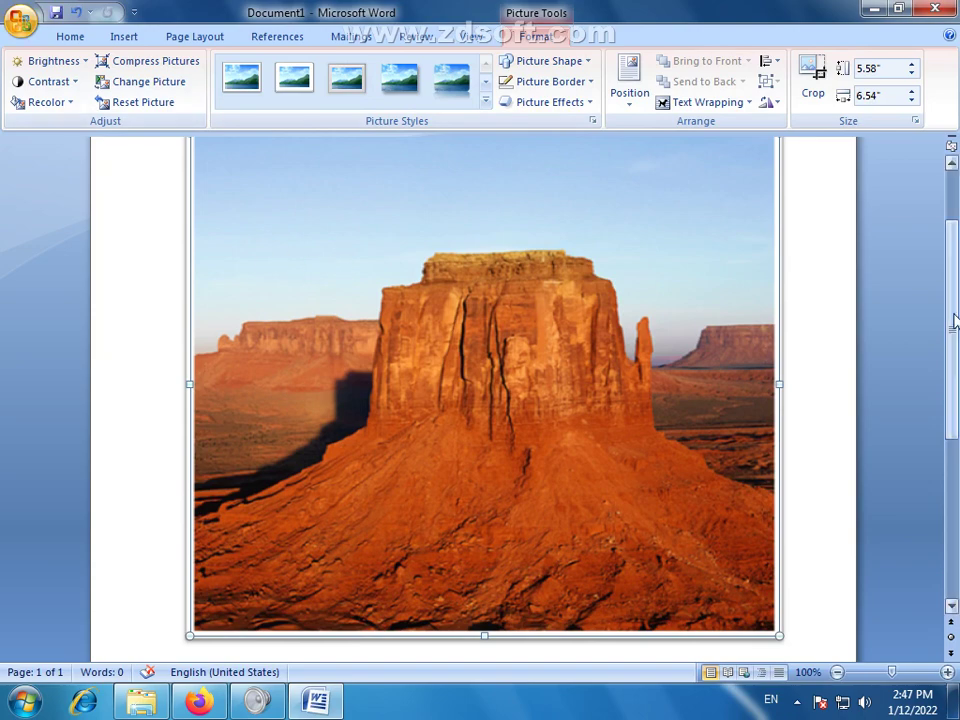
scroll(953, 320, "up", 2)
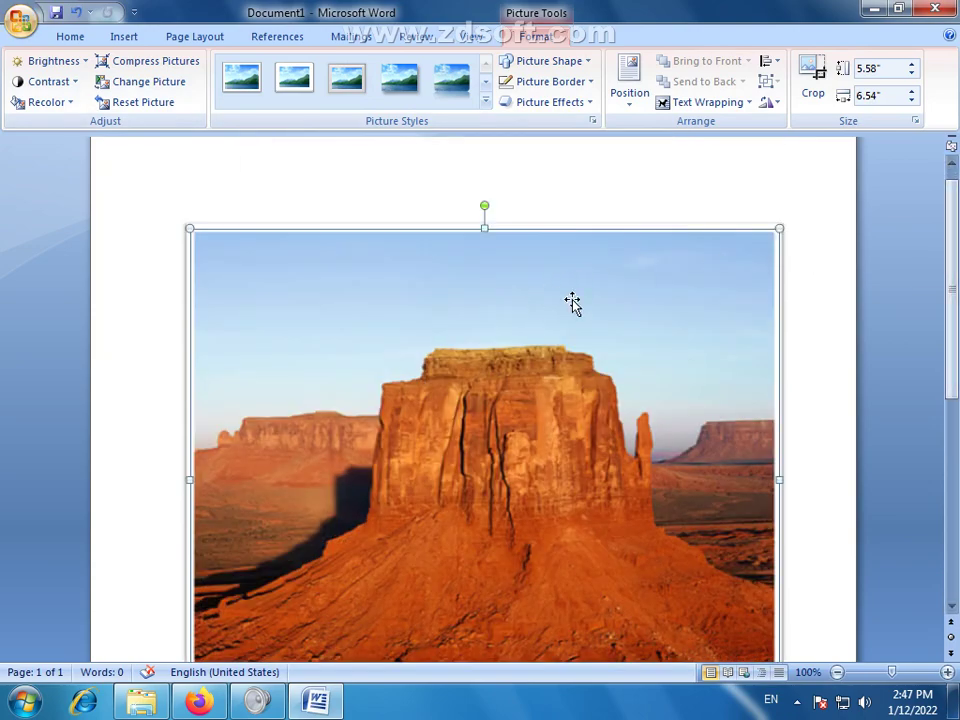
left_click(122, 40)
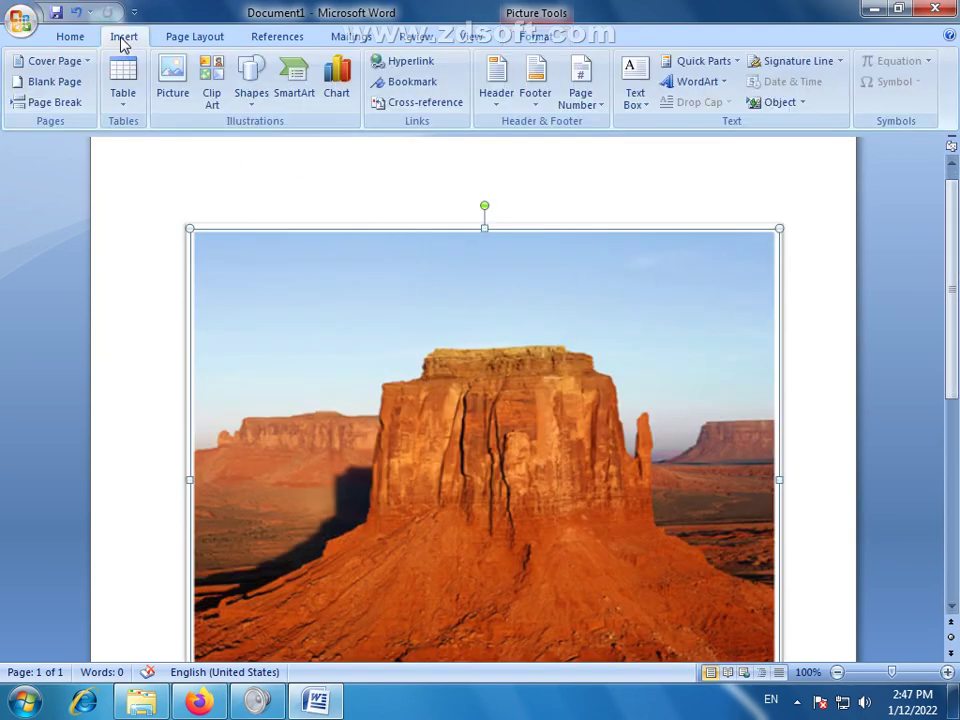
left_click(253, 110)
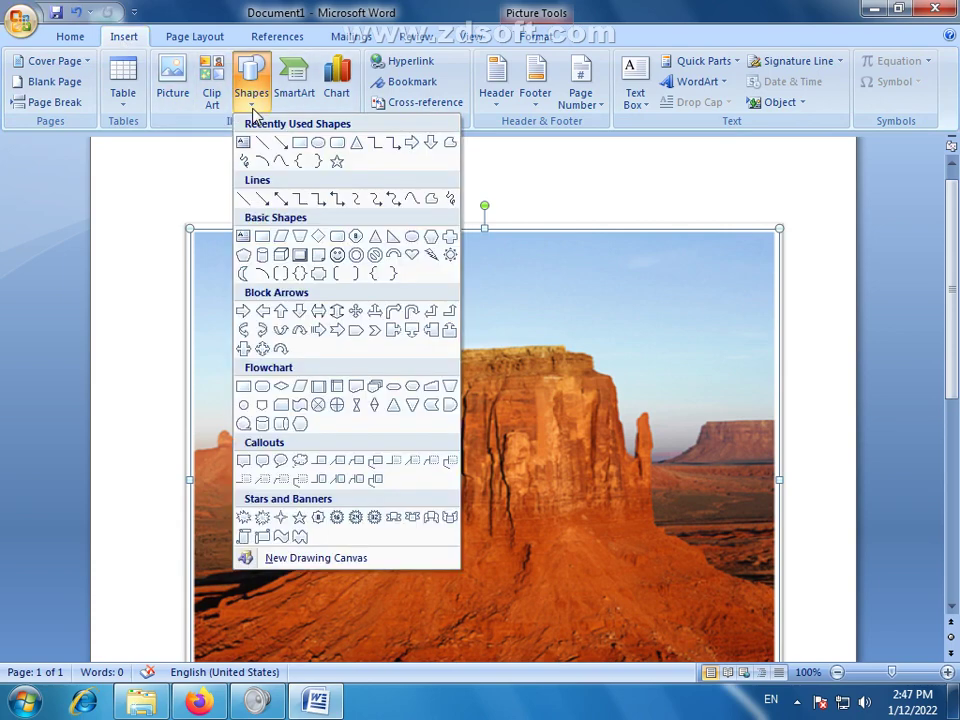
left_click(589, 497)
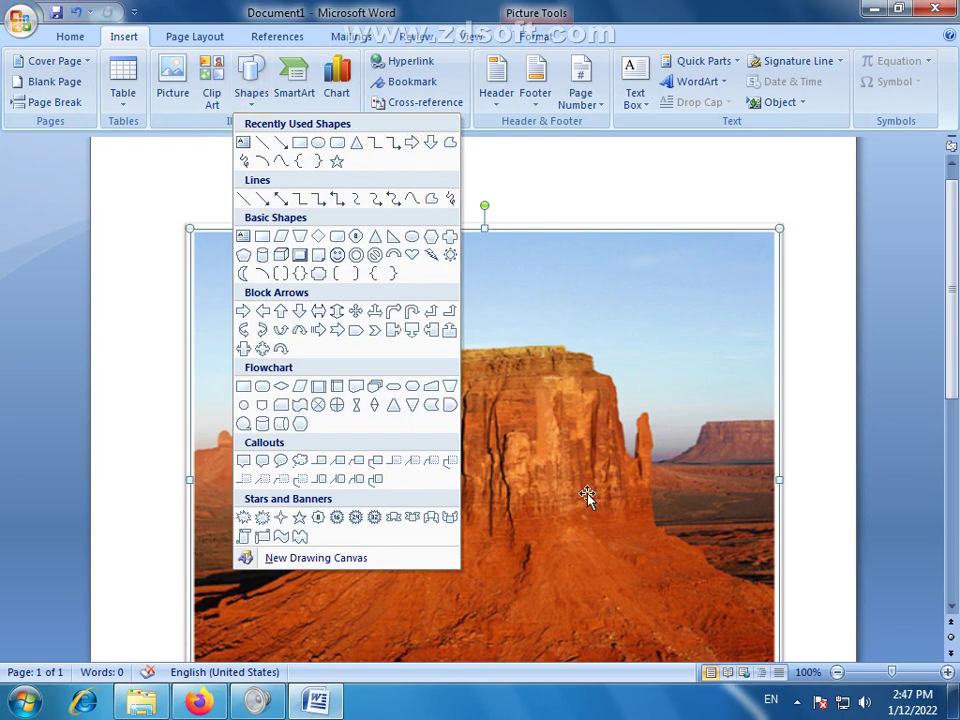
Shrink the desert picture proportionally to roughly two thirds of the page width between the margins and deselect it
scroll(955, 345, "down", 1)
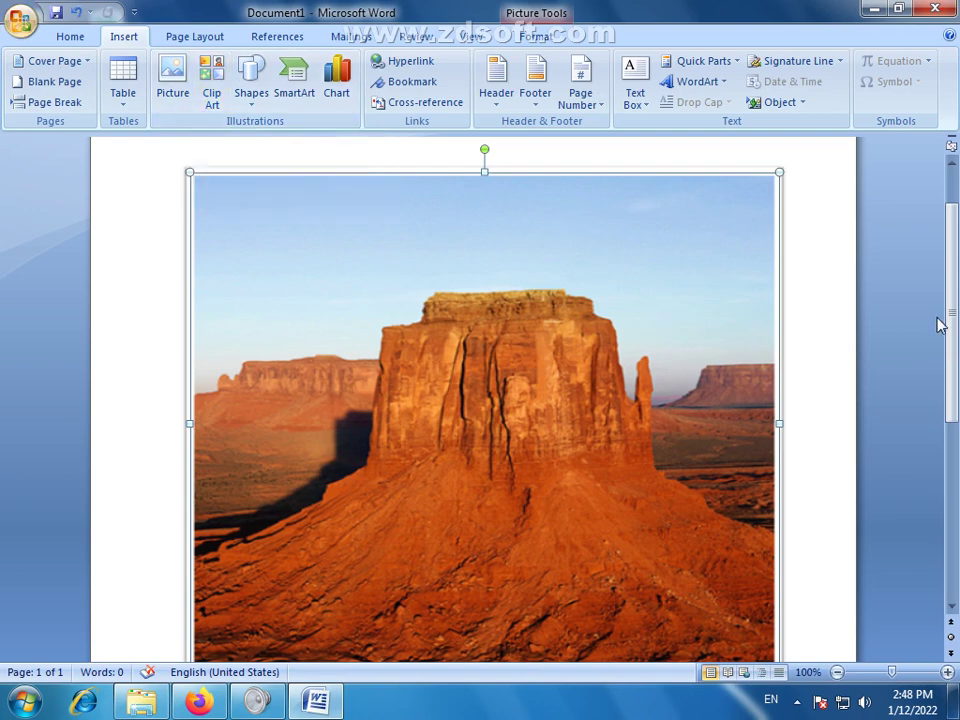
scroll(958, 335, "down", 1)
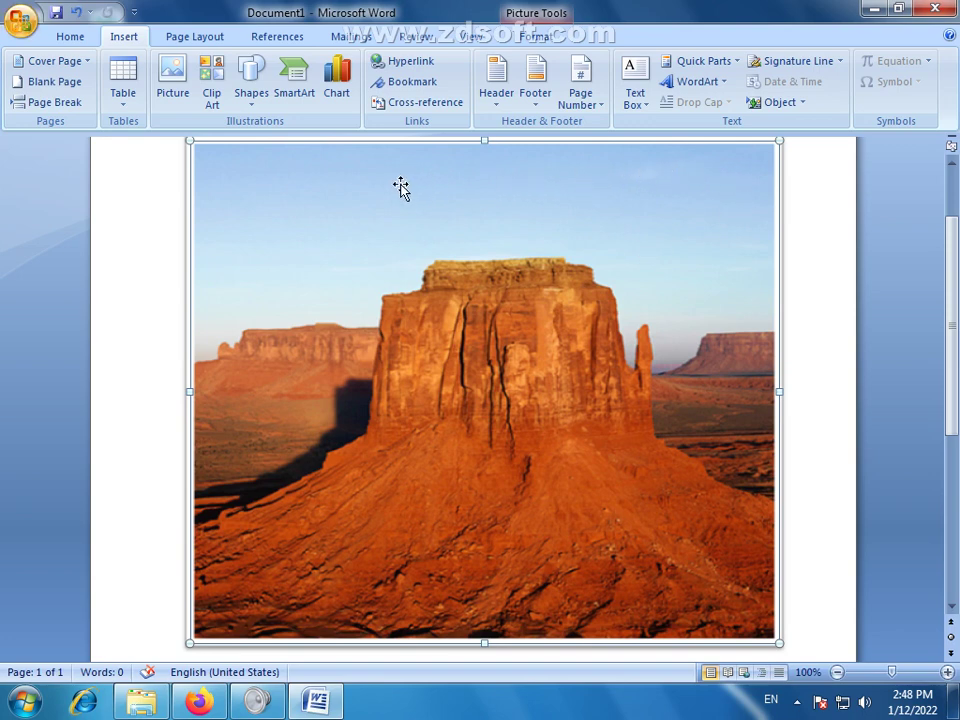
mouse_move(951, 335)
left_mouse_down()
mouse_move(953, 323)
mouse_move(955, 341)
left_mouse_up()
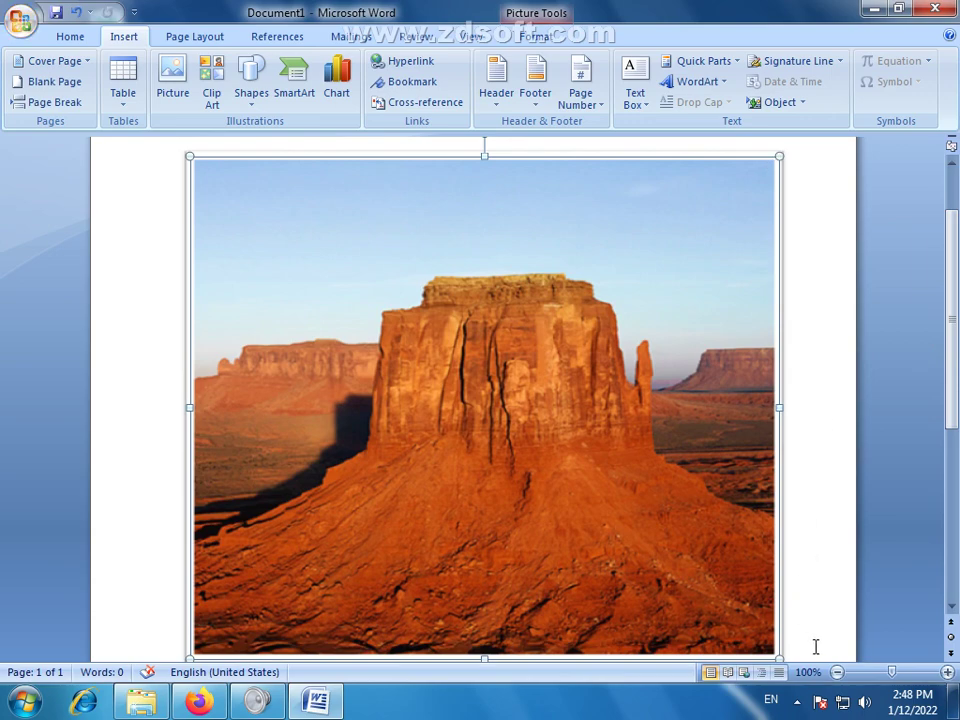
scroll(790, 640, "down", 1)
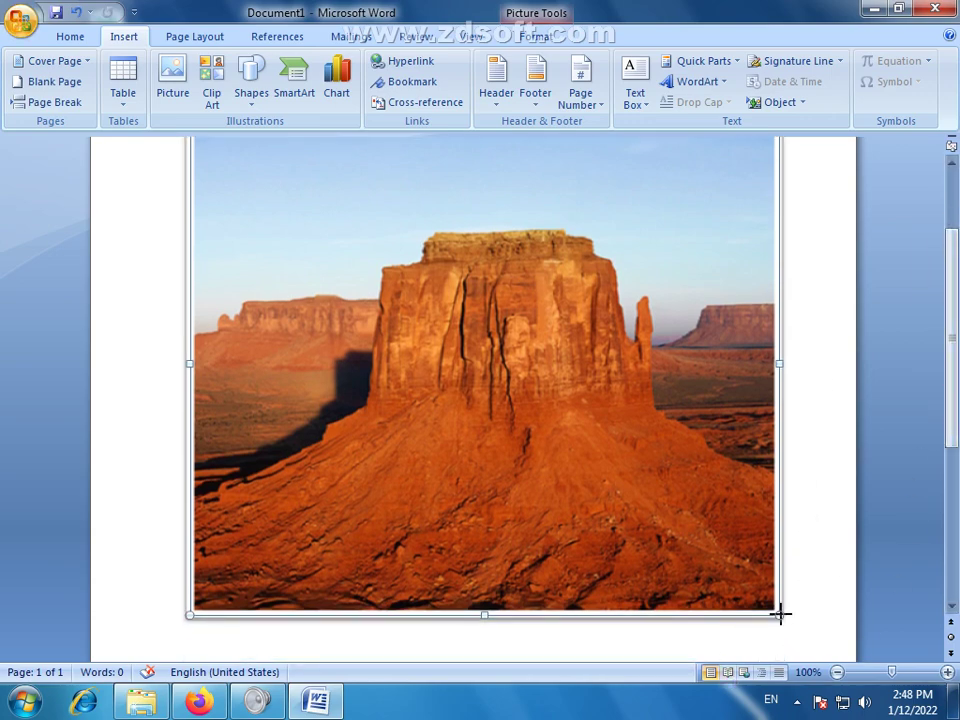
left_click_drag(780, 614, 611, 469)
left_click_drag(958, 345, 958, 290)
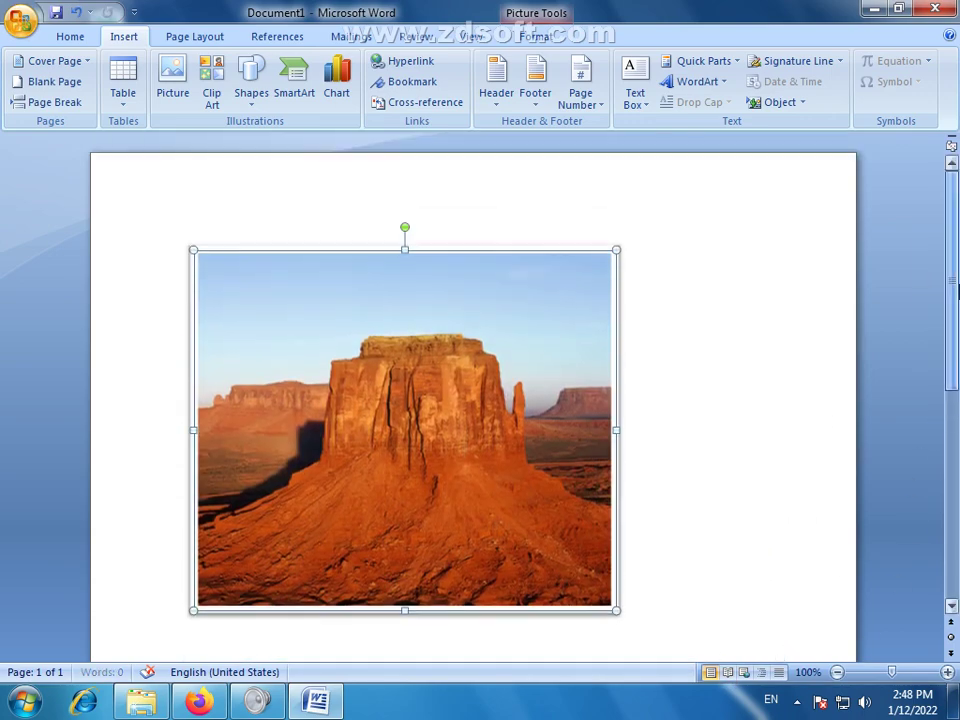
left_click(651, 407)
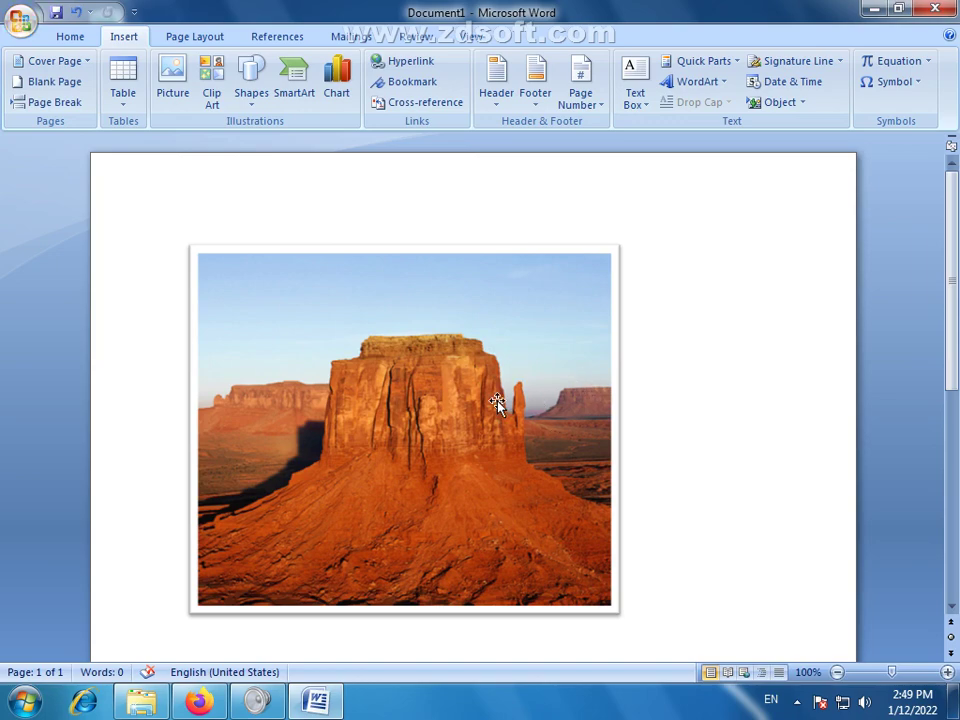
Switch to the desktop, launch Adobe Photoshop and dismiss its registration dialog without registering
left_click(954, 702)
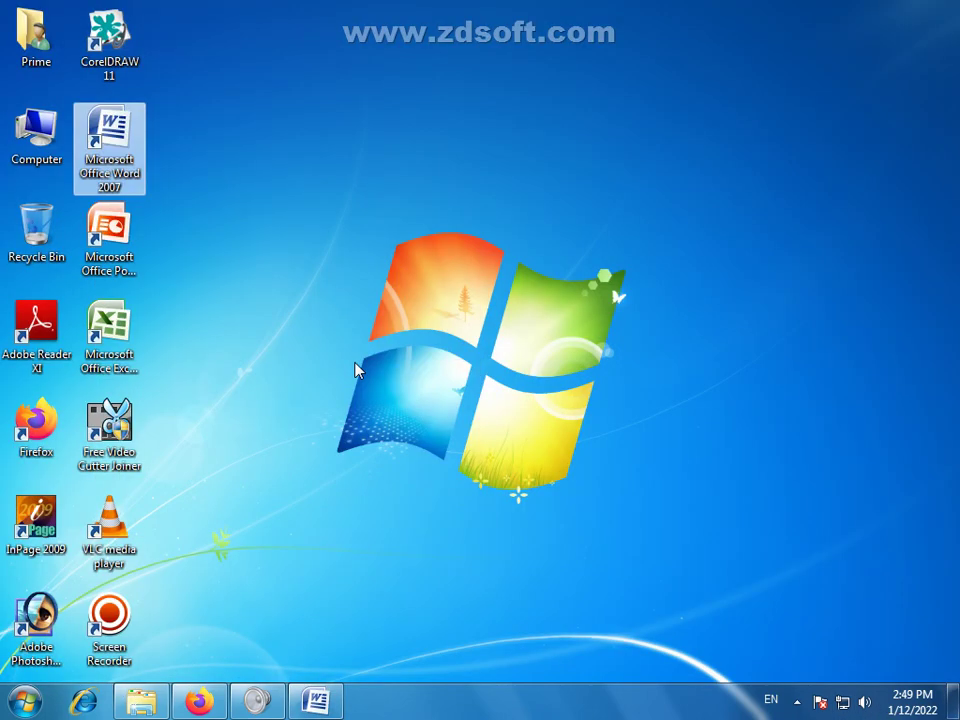
left_click(356, 370)
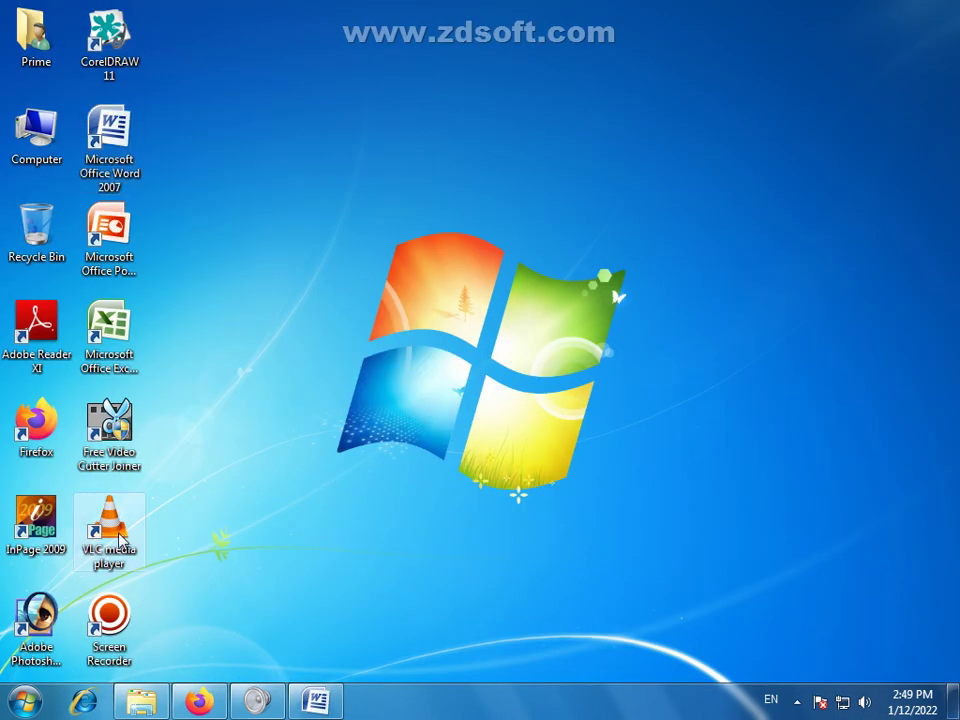
double_click(40, 618)
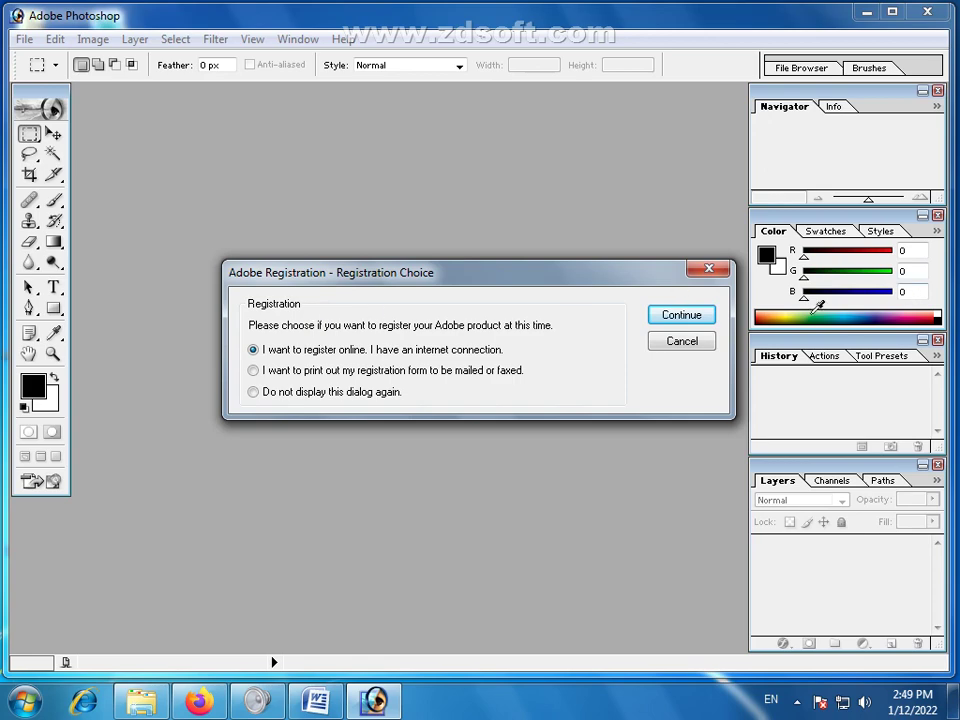
left_click(703, 344)
left_click(481, 446)
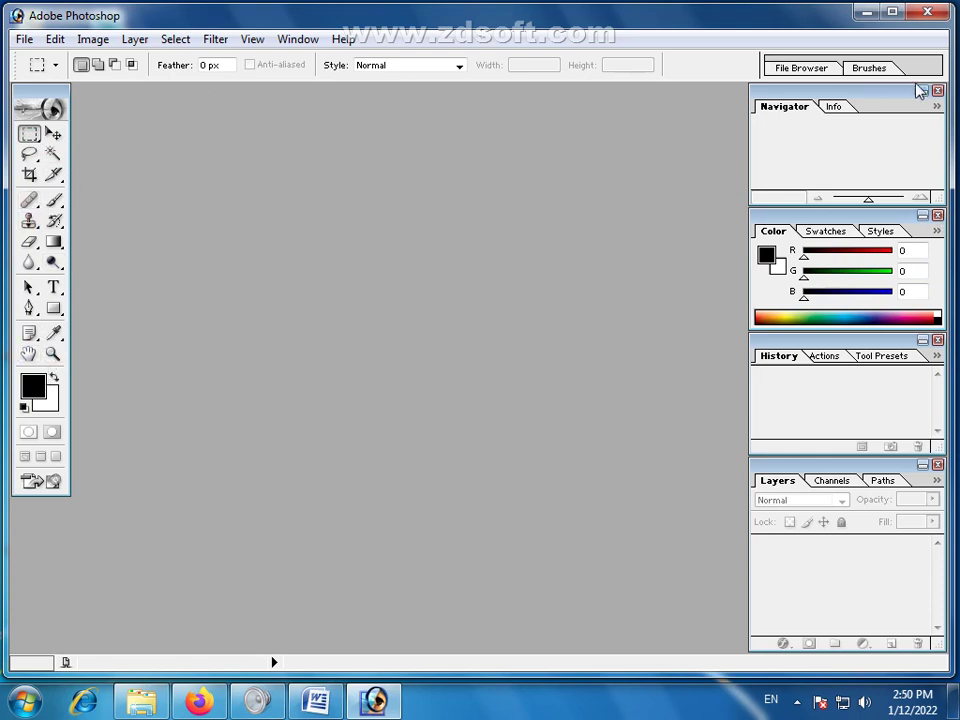
left_click_drag(903, 95, 858, 93)
left_click(24, 39)
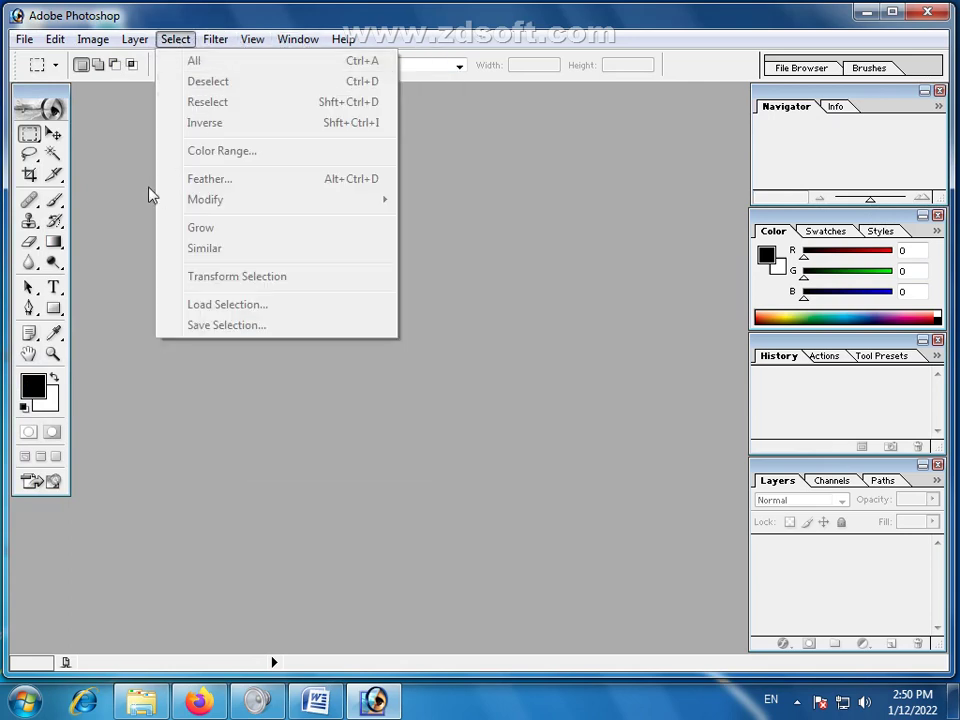
key("Escape")
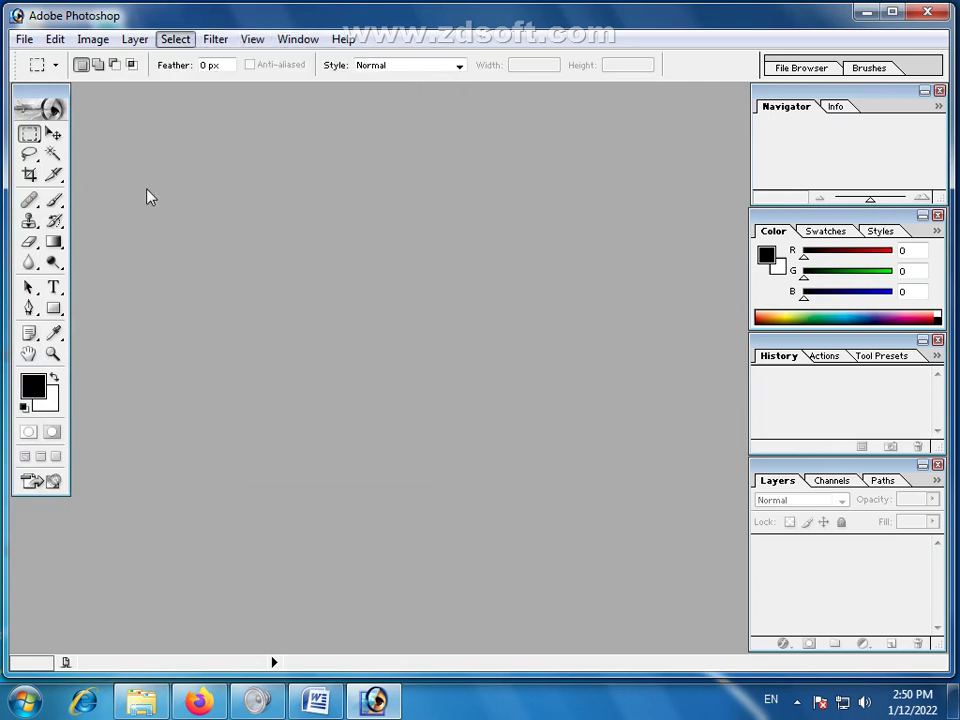